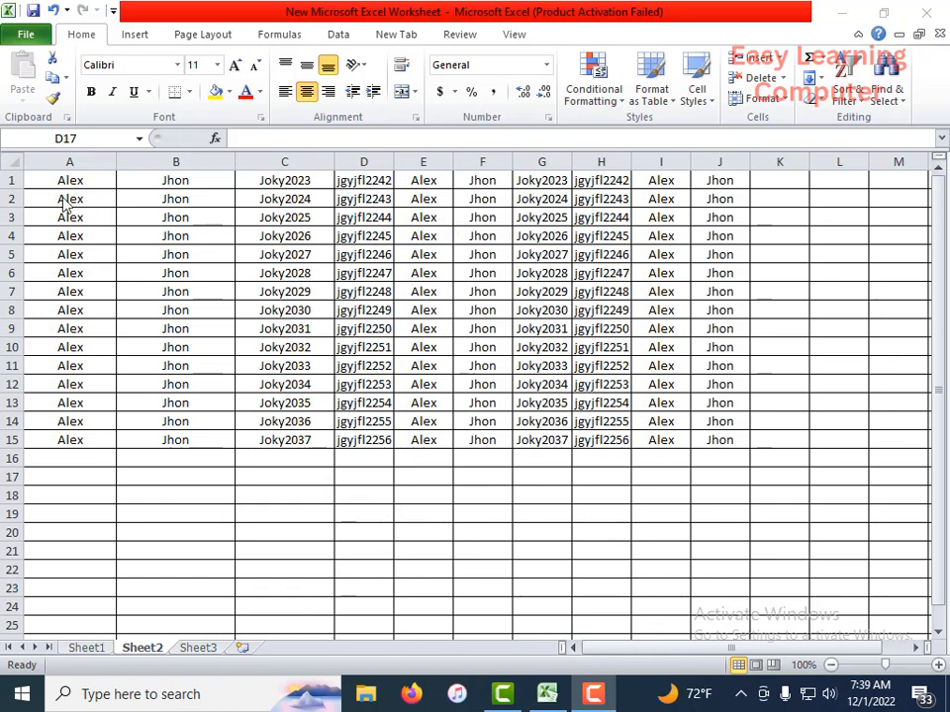
click(26, 32)
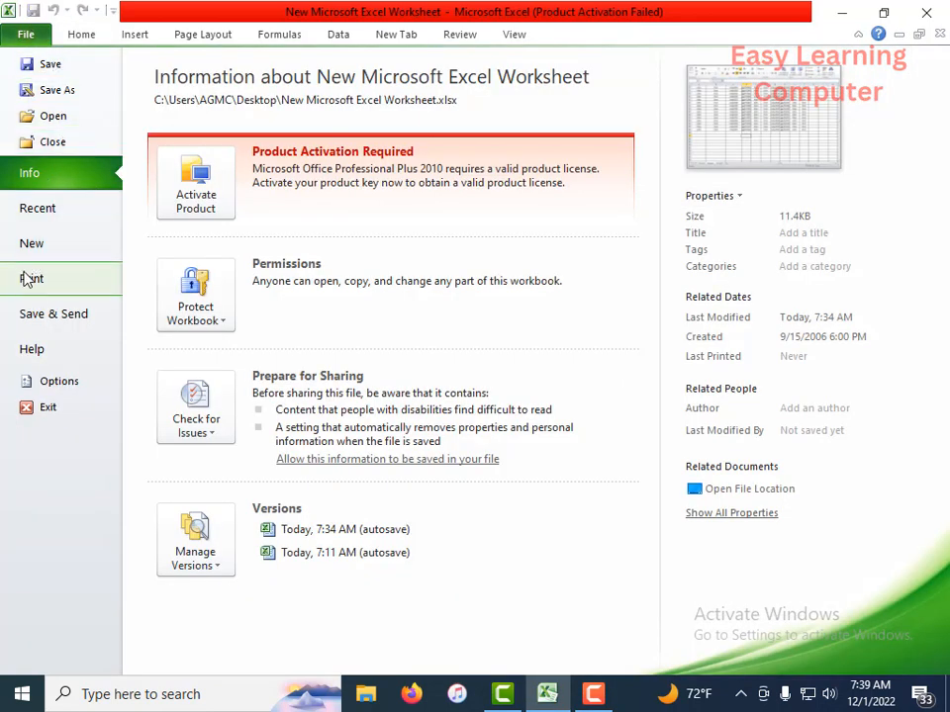
click(71, 33)
click(613, 458)
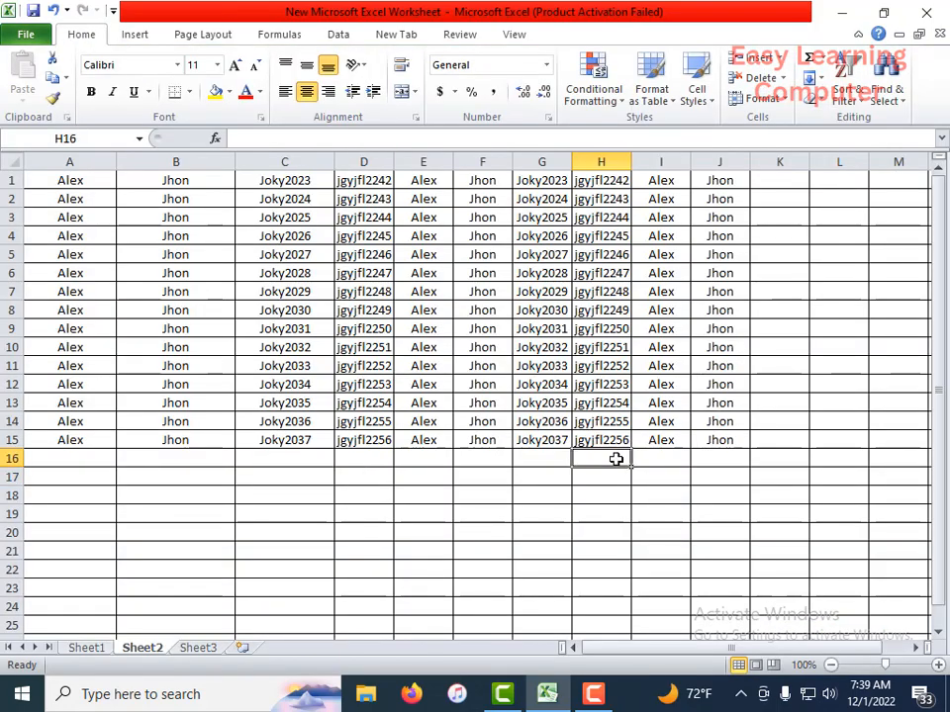
click(552, 463)
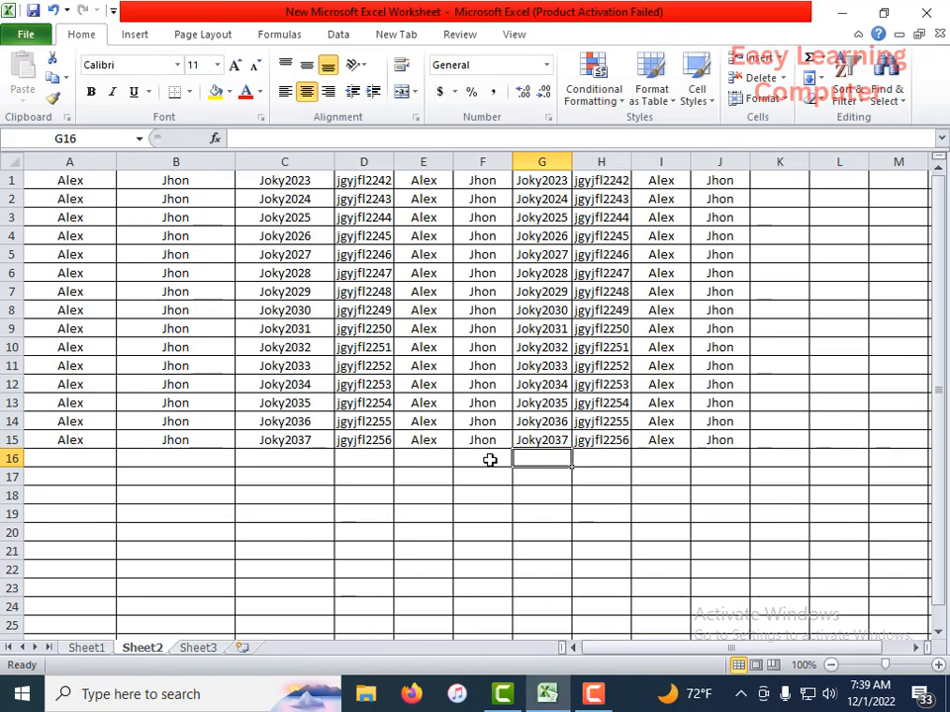
click(457, 461)
click(441, 459)
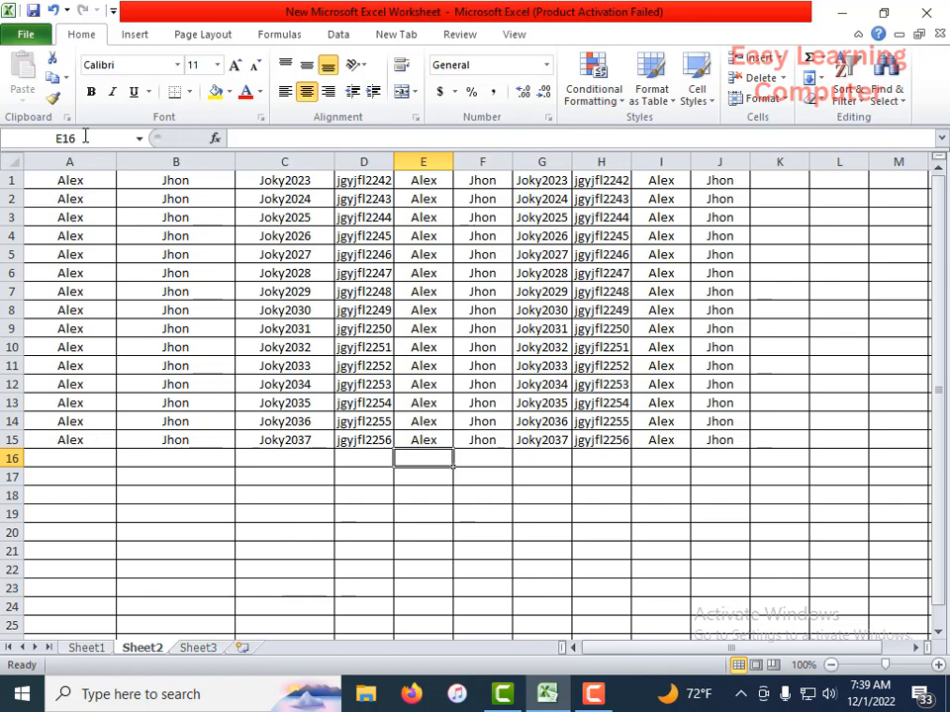
Step: Save the workbook under its current name and location
click(27, 37)
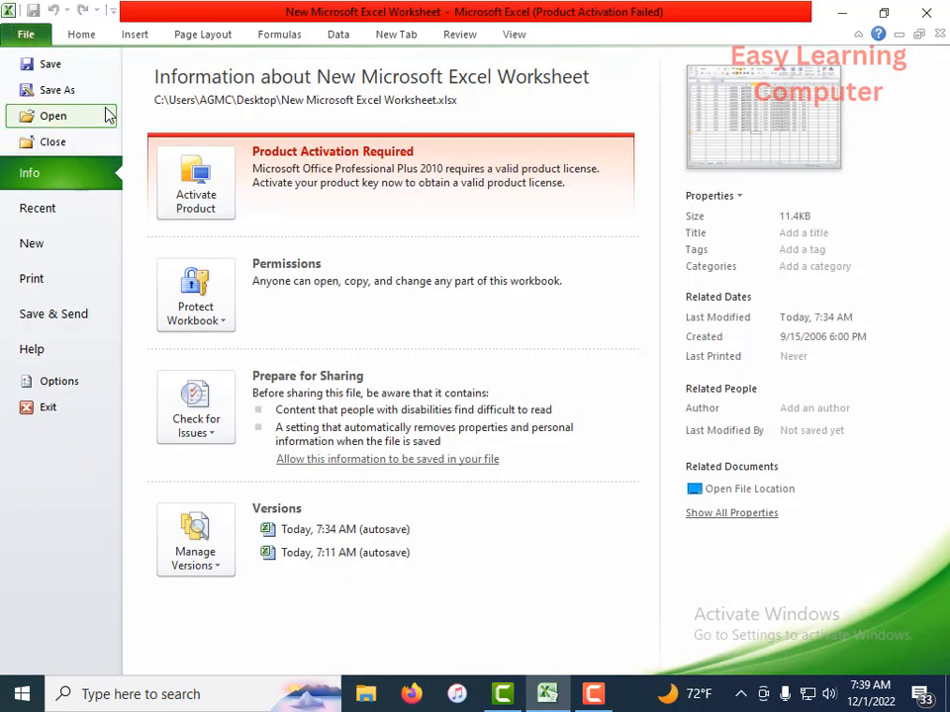
click(47, 65)
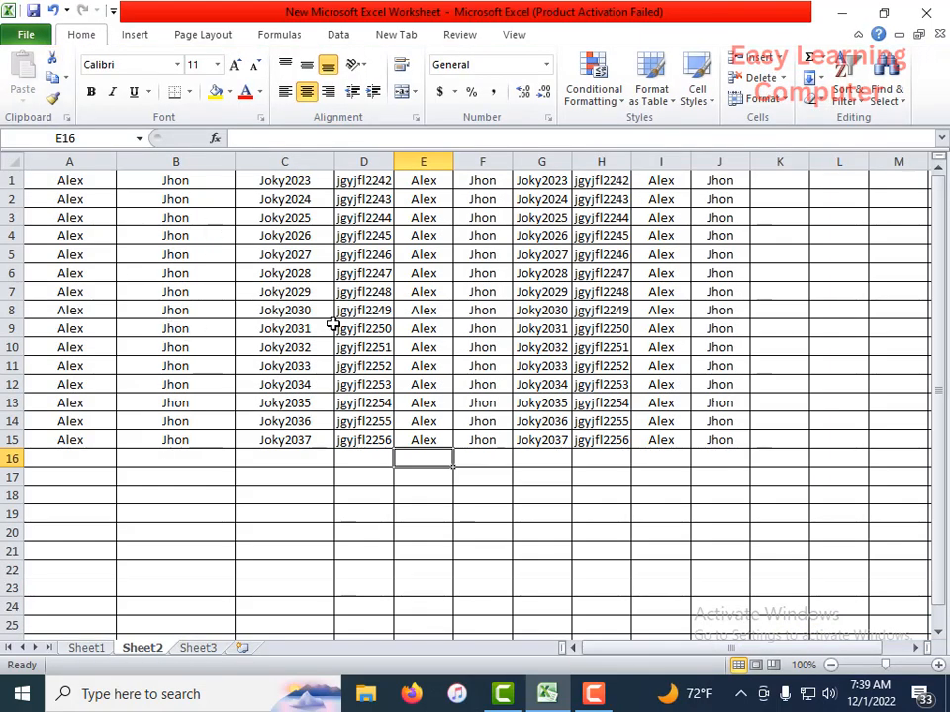
click(30, 36)
click(50, 67)
Step: Start saving a copy of the workbook and choose Local Disk (E:) as the destination
click(28, 37)
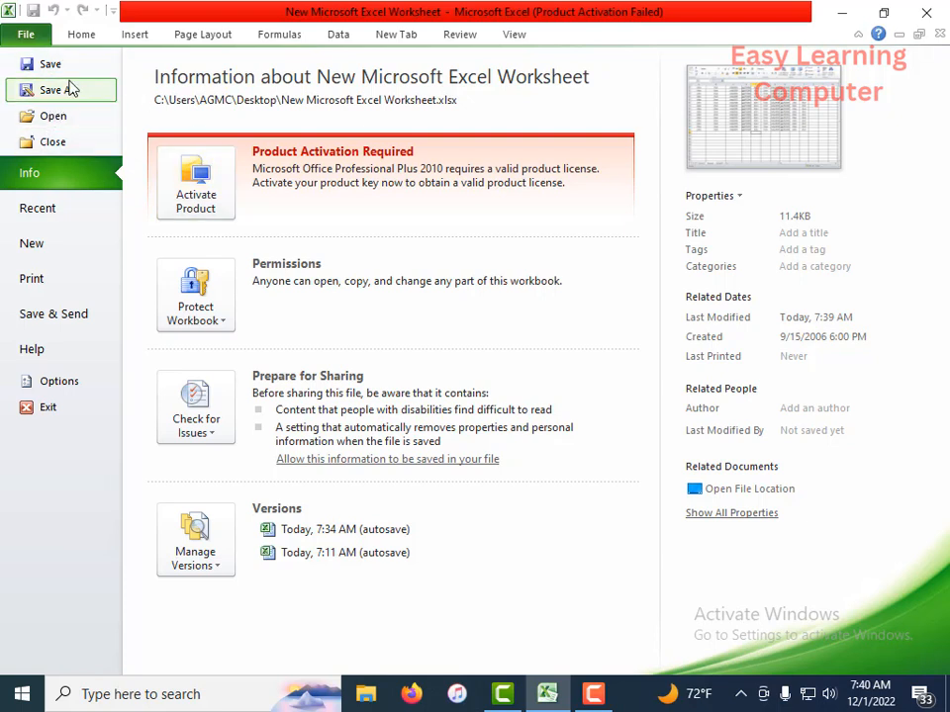
click(69, 91)
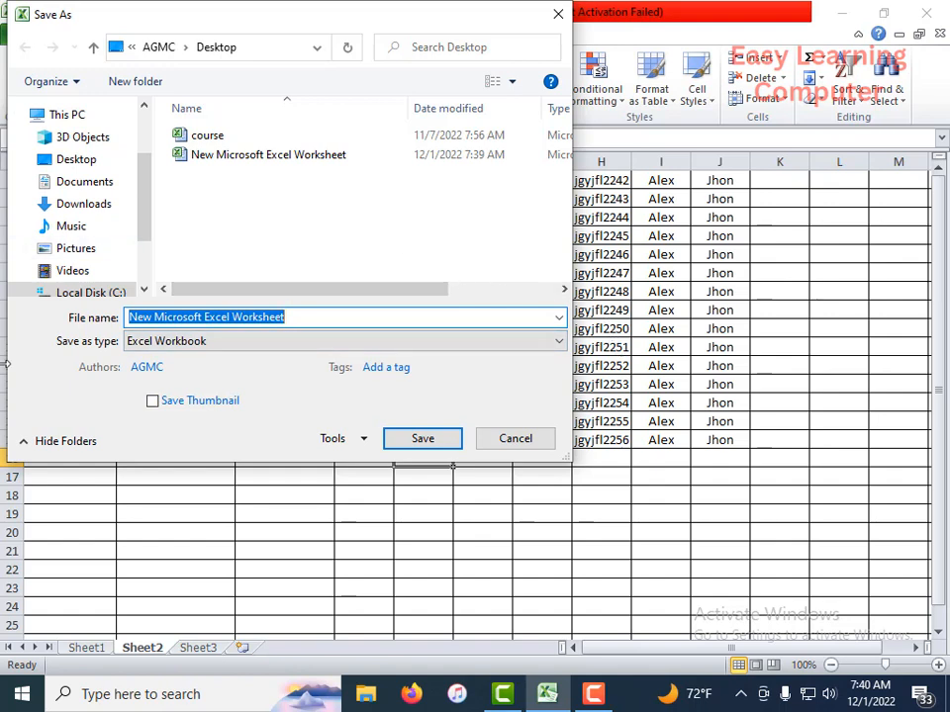
drag(147, 193, 149, 219)
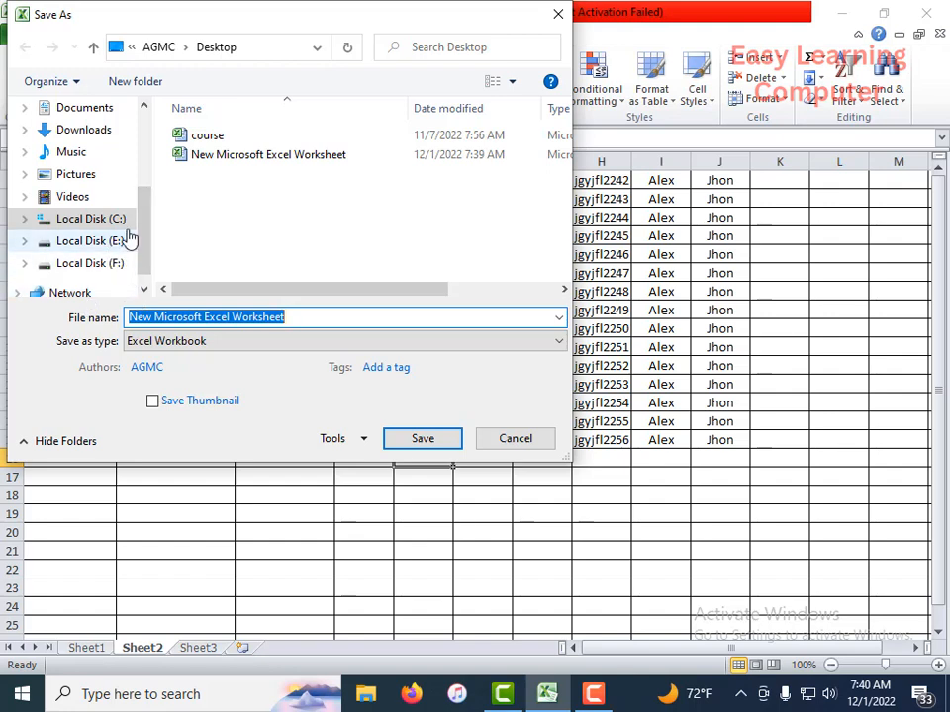
drag(145, 225, 165, 132)
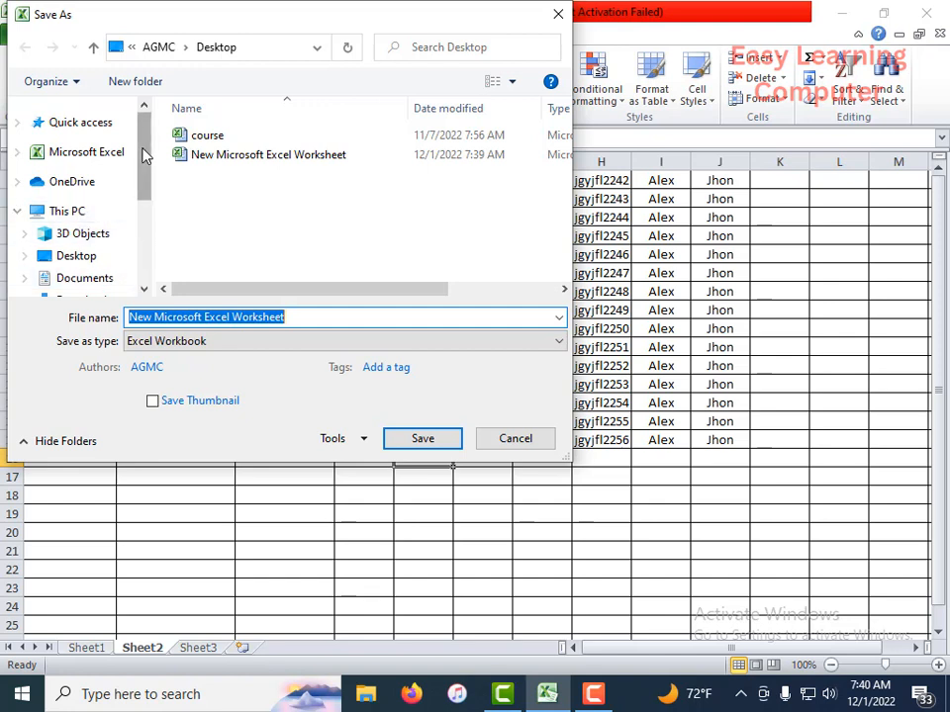
drag(145, 127, 144, 175)
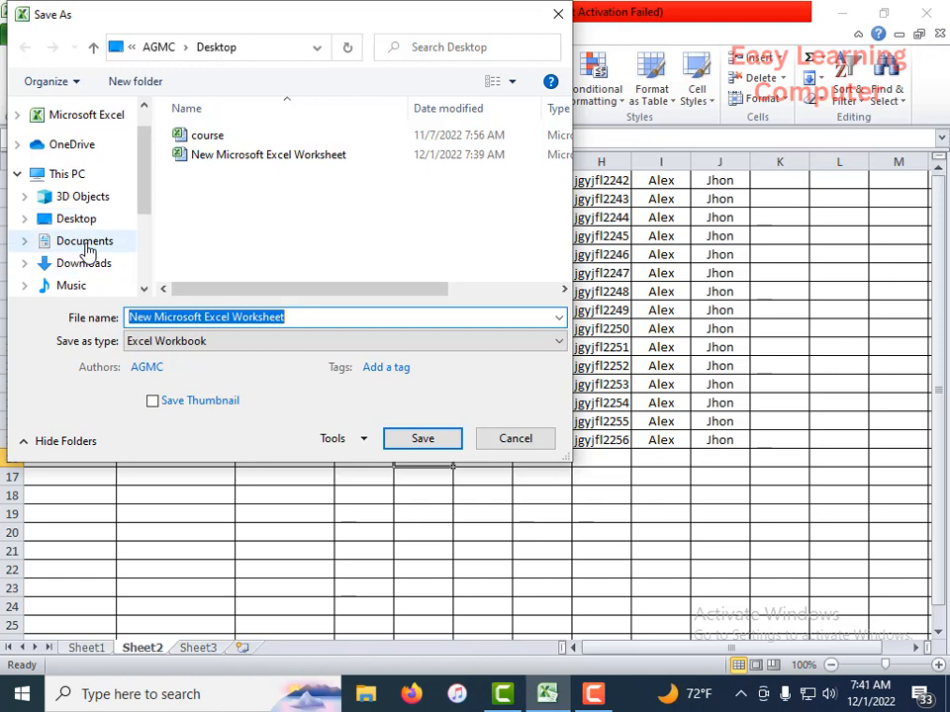
click(111, 241)
drag(149, 205, 148, 244)
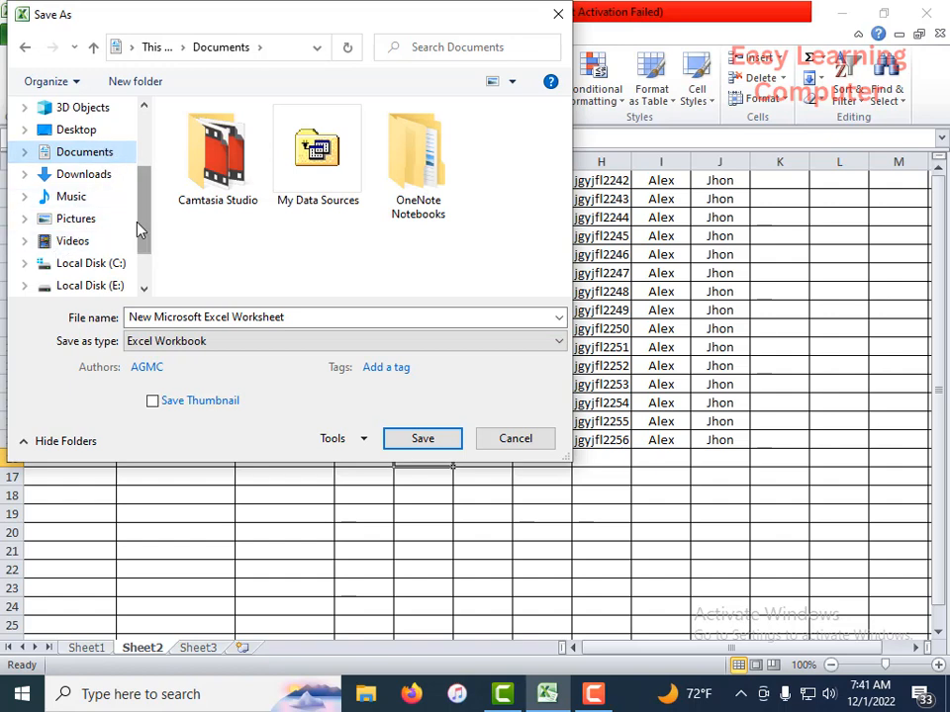
drag(148, 233, 151, 253)
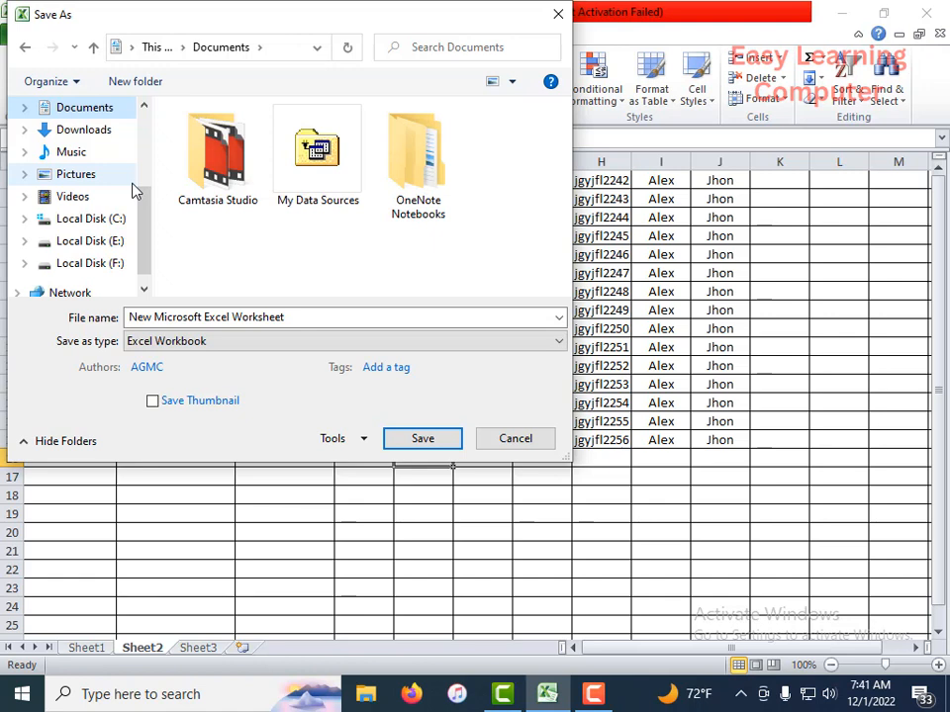
click(72, 246)
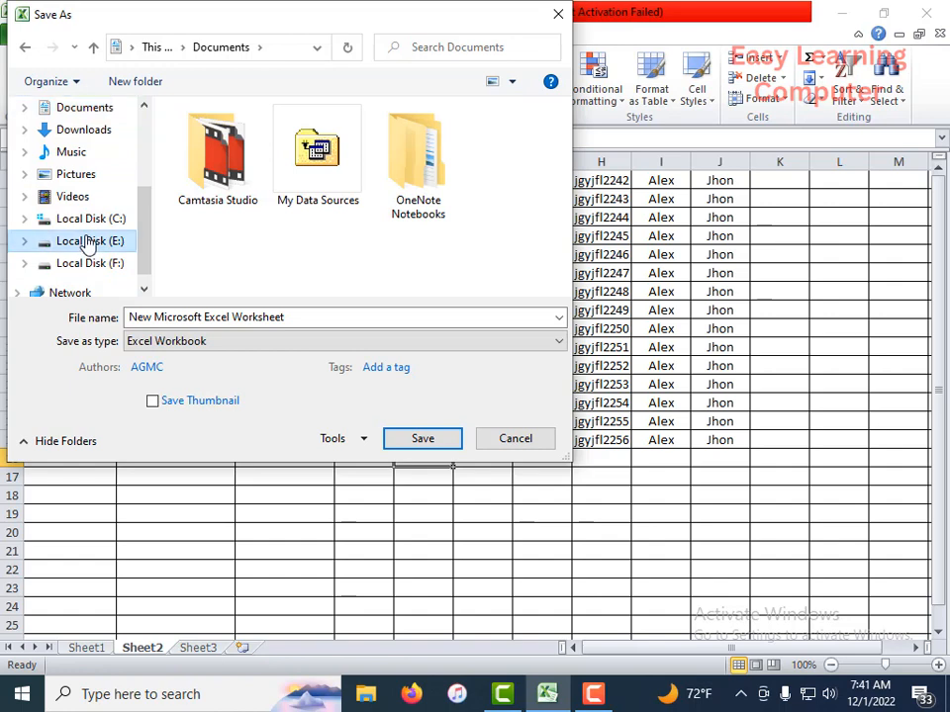
Step: Replace the copy's file name with "new sheet"
click(287, 317)
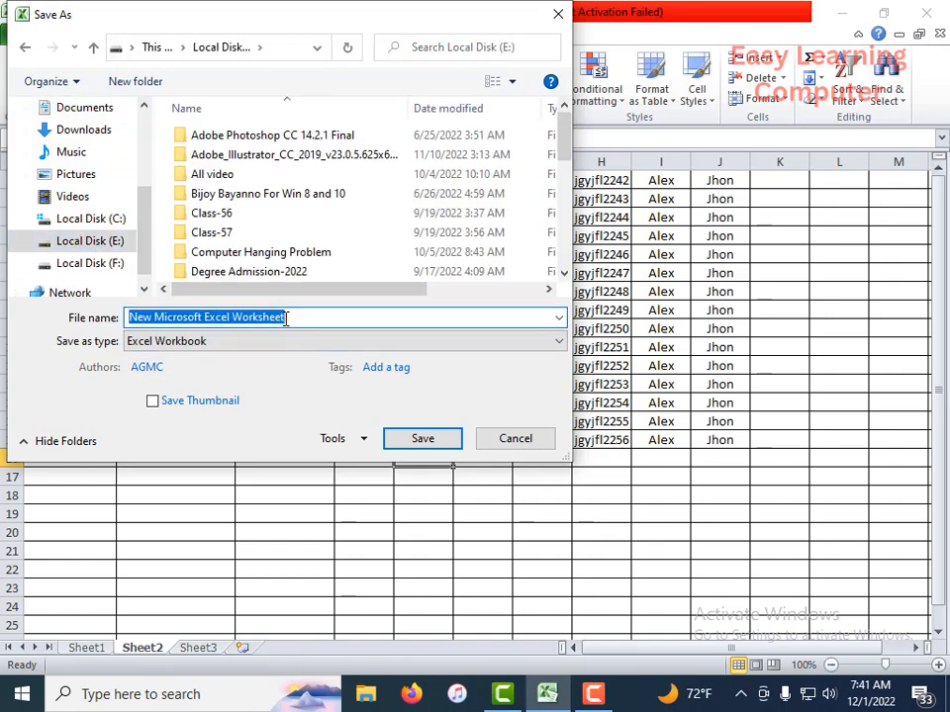
text(new)
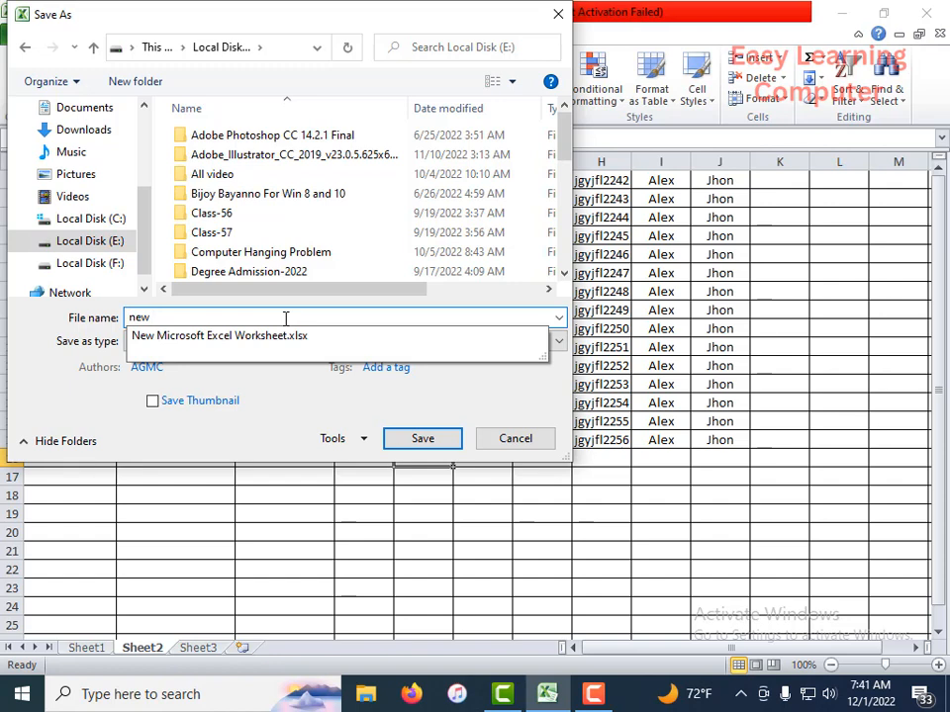
text( sheet)
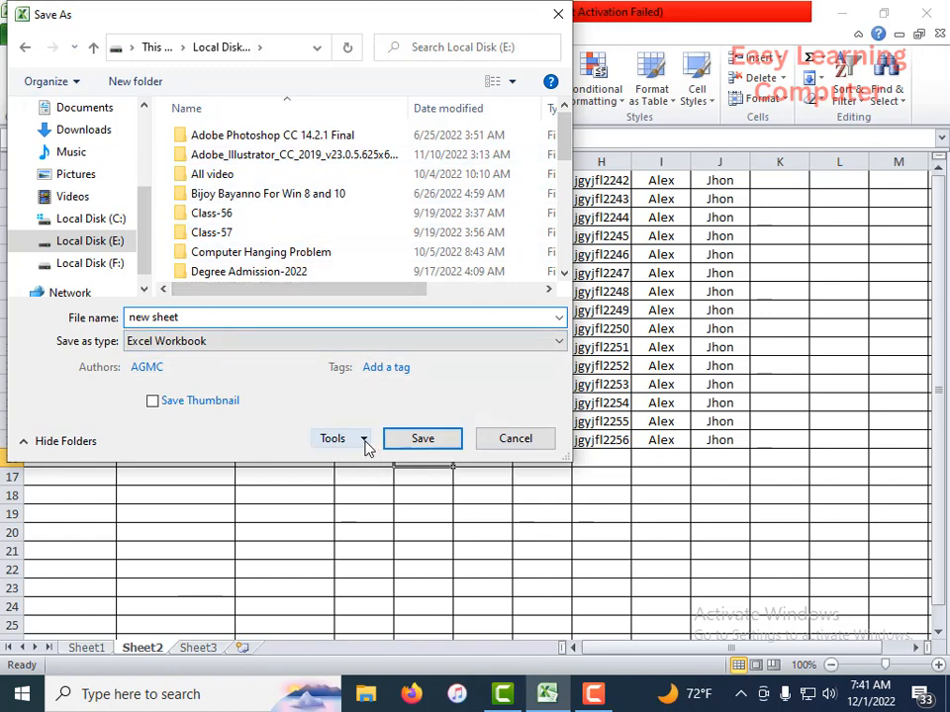
Step: Set and reenter a password to open and a password to modify in the General Options, and save the copy
click(364, 441)
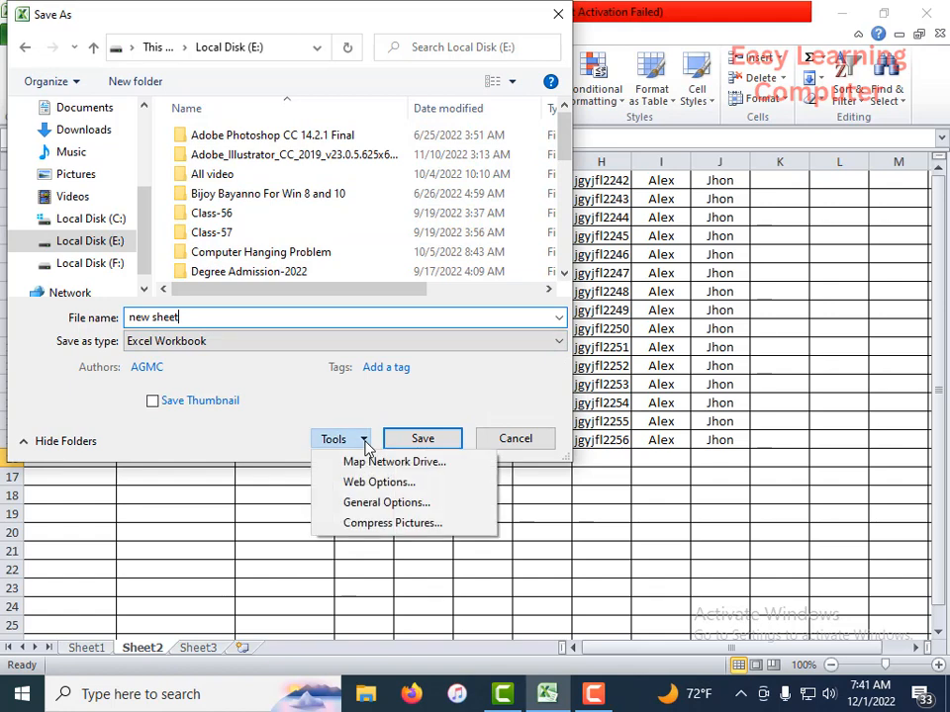
click(373, 503)
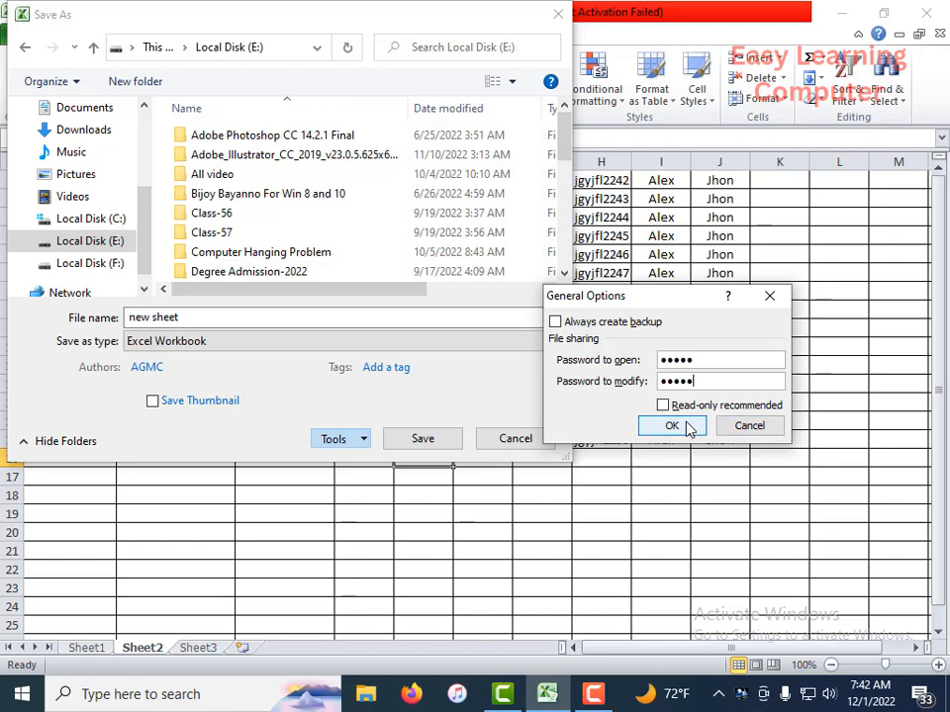
click(673, 425)
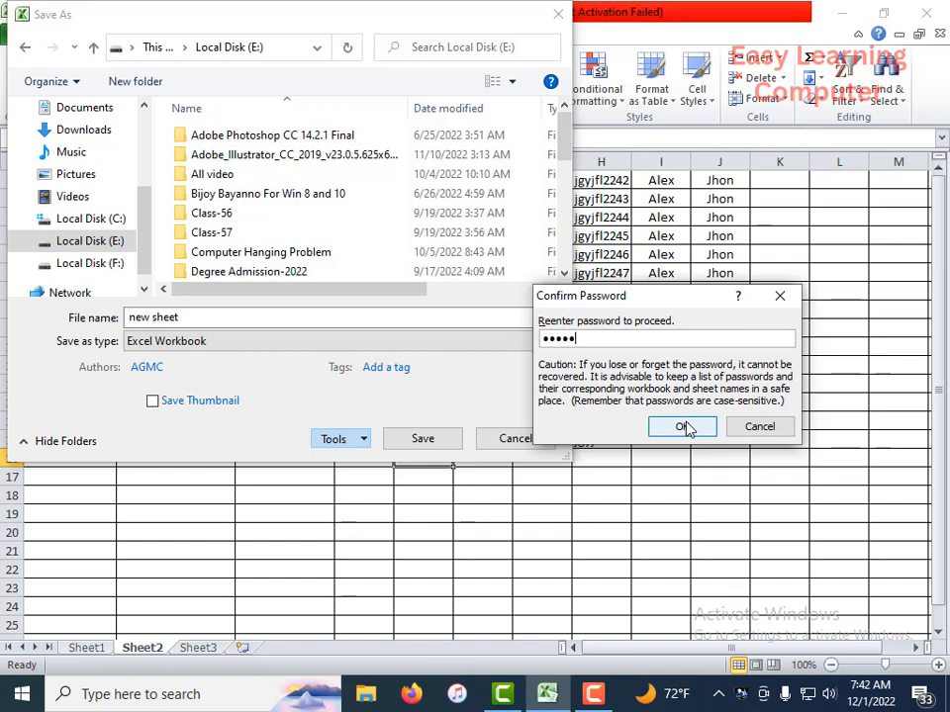
click(687, 428)
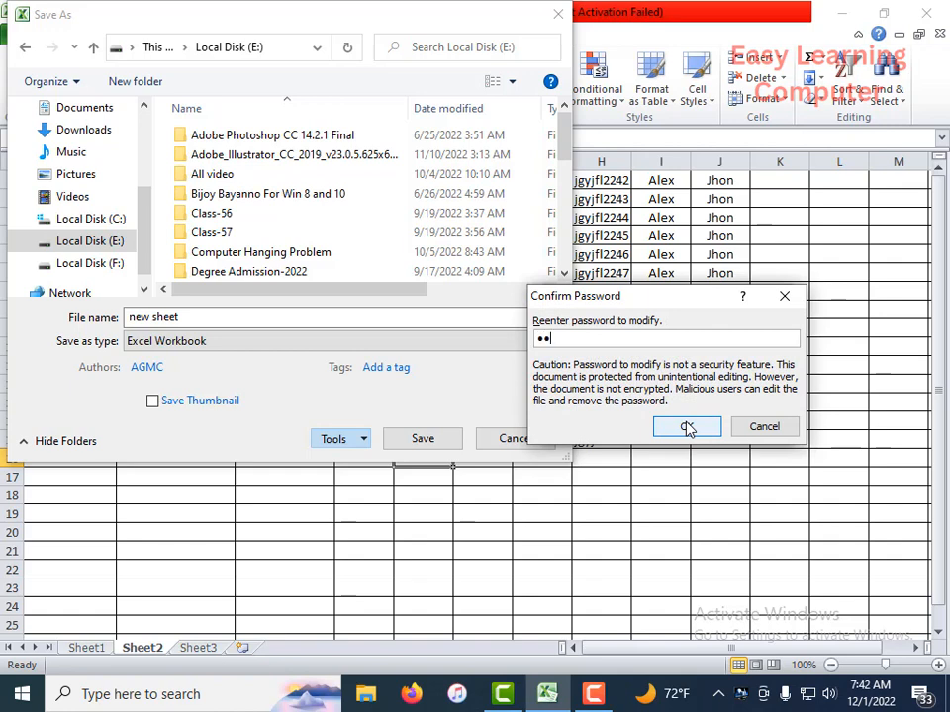
click(687, 427)
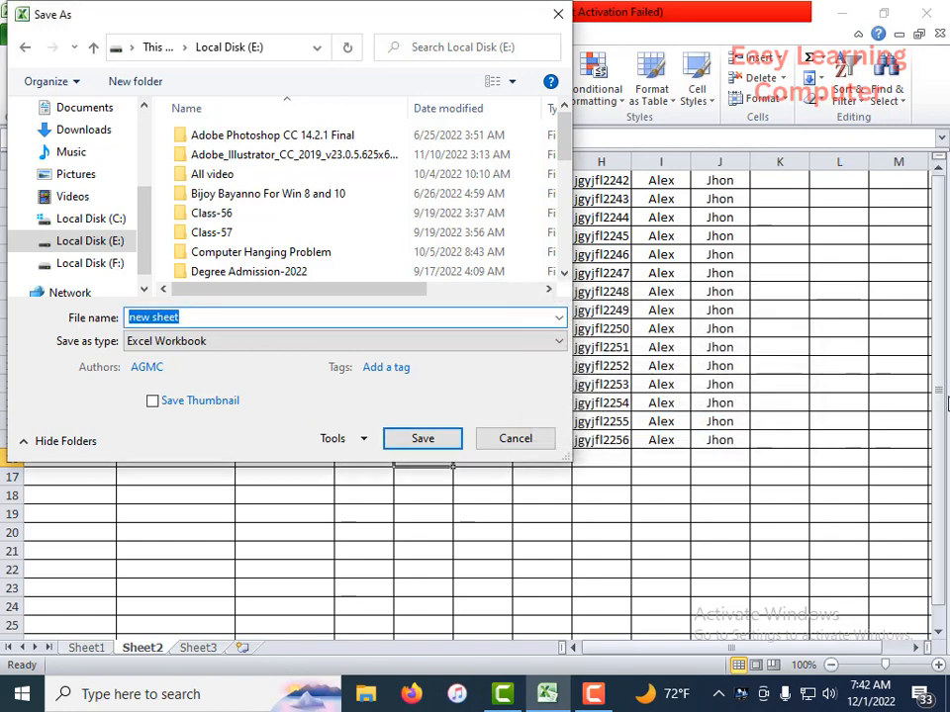
click(430, 441)
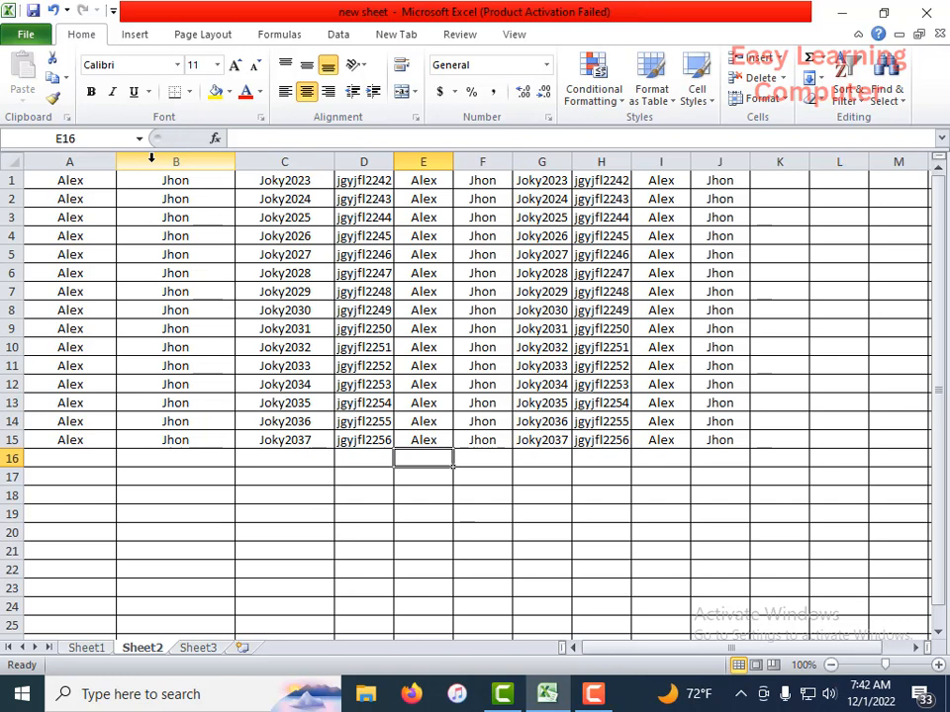
Step: Create a new blank workbook
click(21, 34)
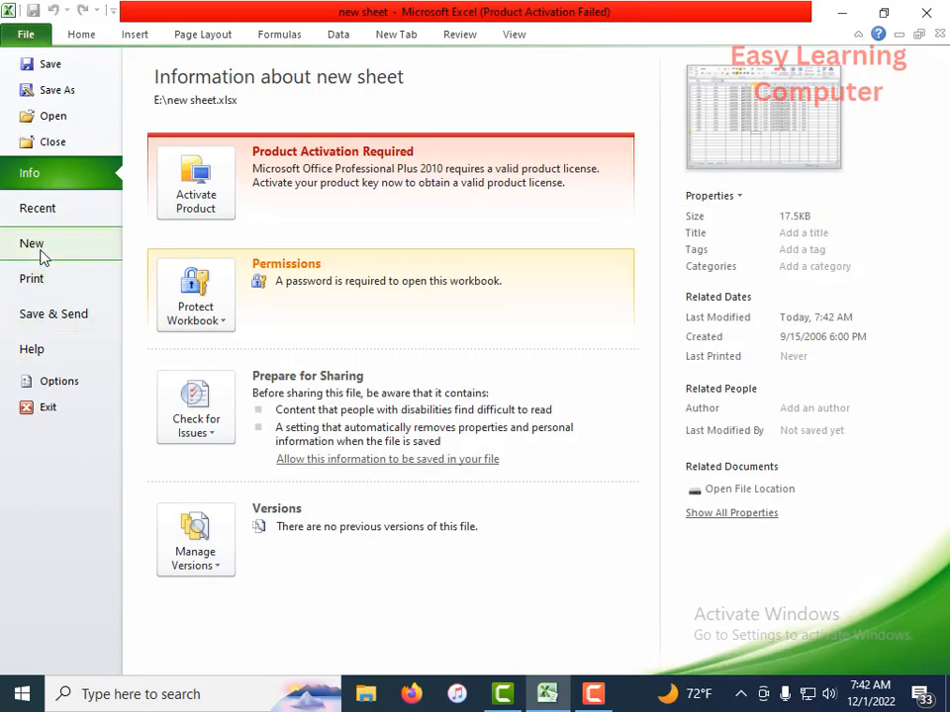
click(30, 248)
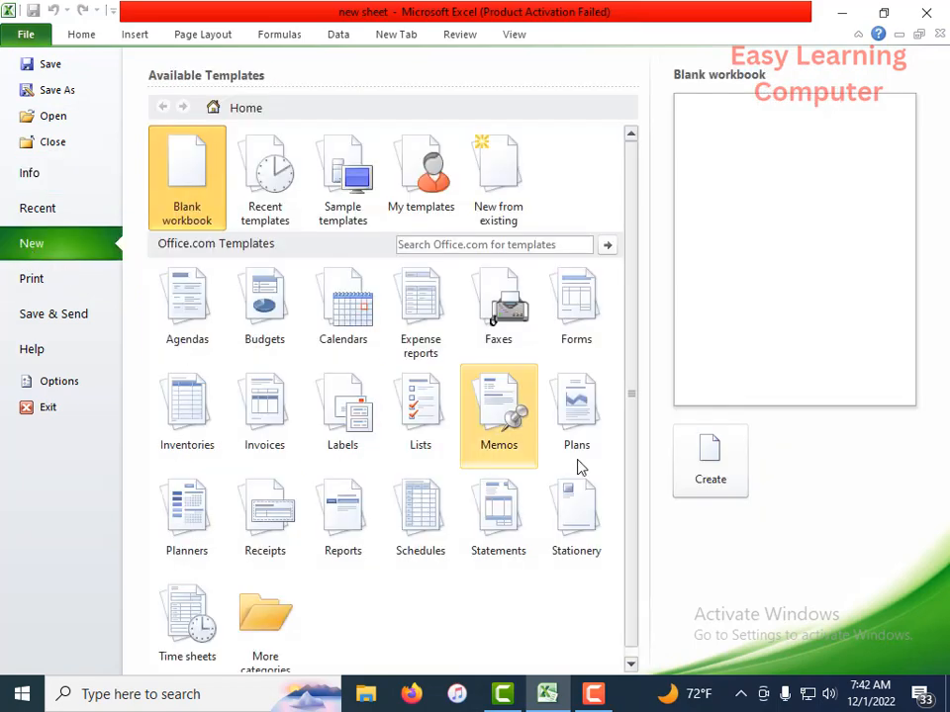
click(721, 477)
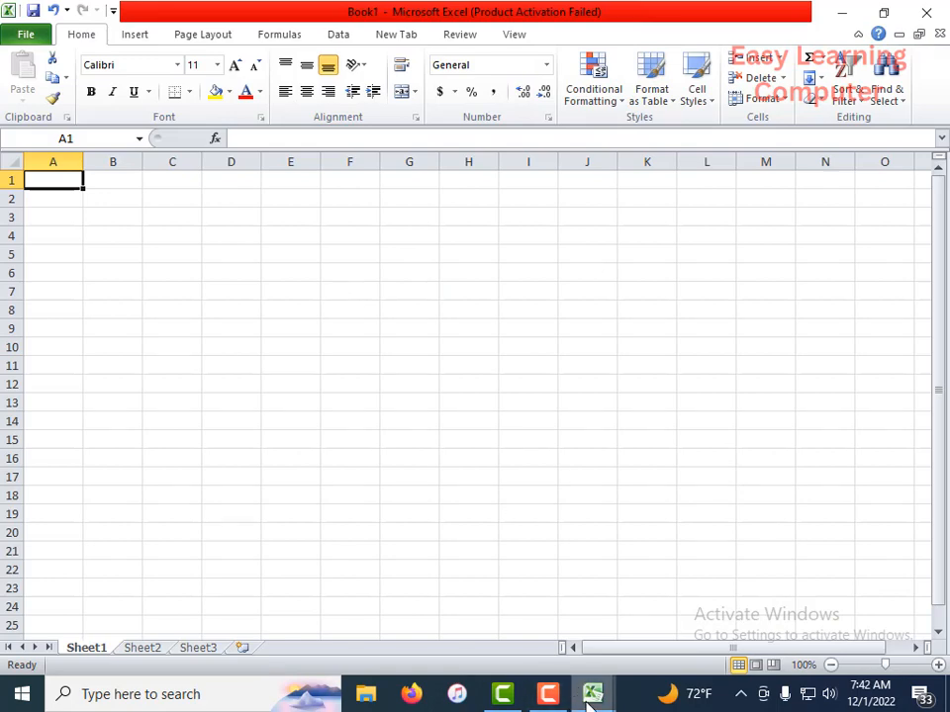
Step: Switch back to the workbook "new sheet" and close it
mouse_move(589, 700)
click(540, 622)
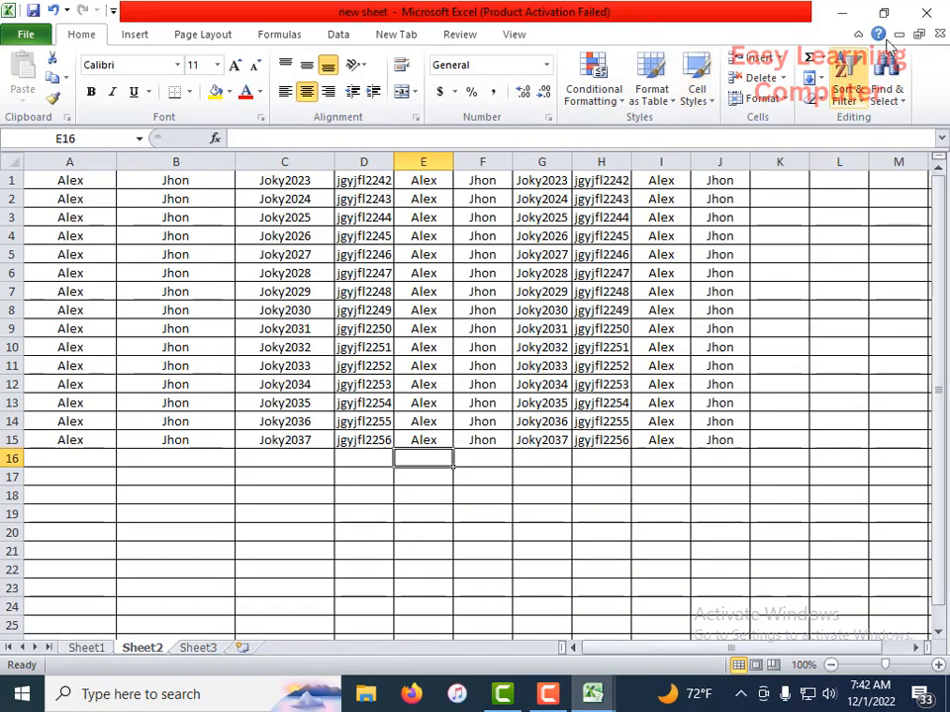
click(925, 16)
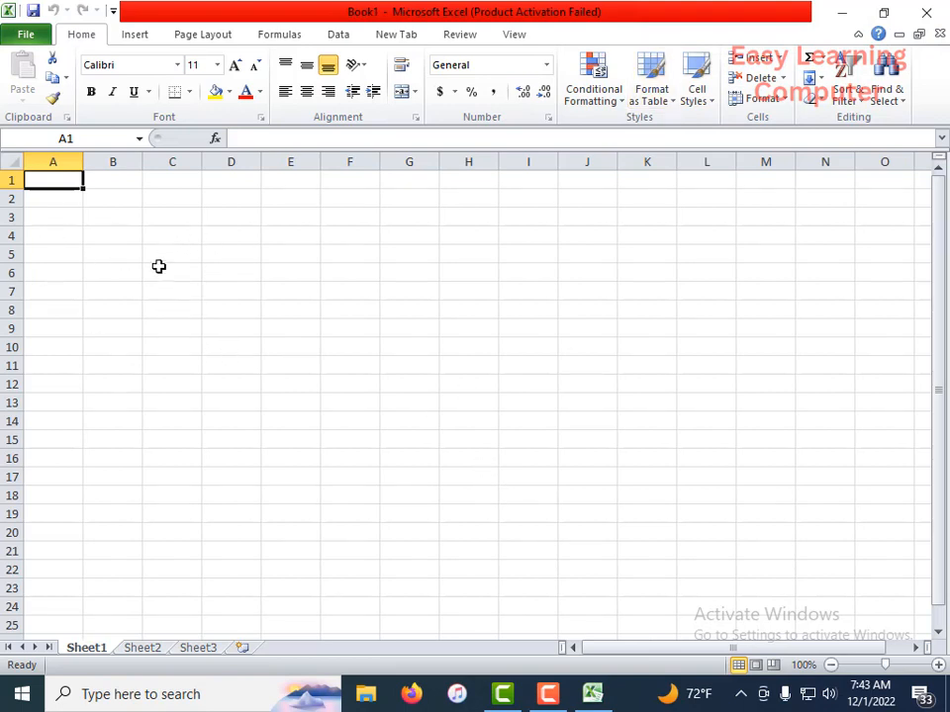
Step: Minimize the blank workbook's window to show the desktop
click(842, 13)
right_click(590, 138)
click(625, 190)
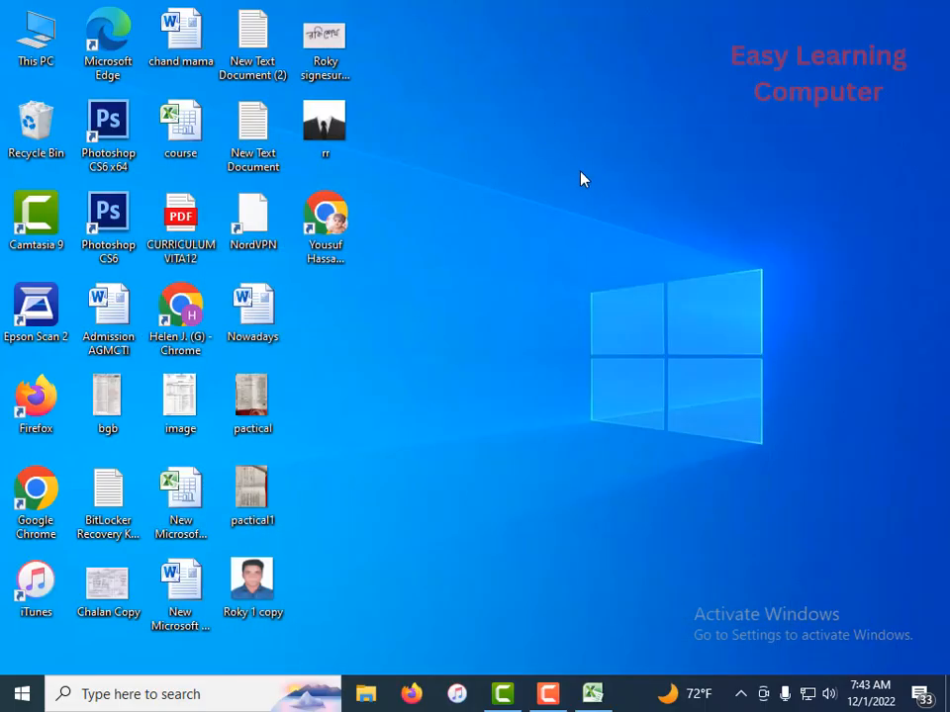
right_click(546, 122)
click(594, 176)
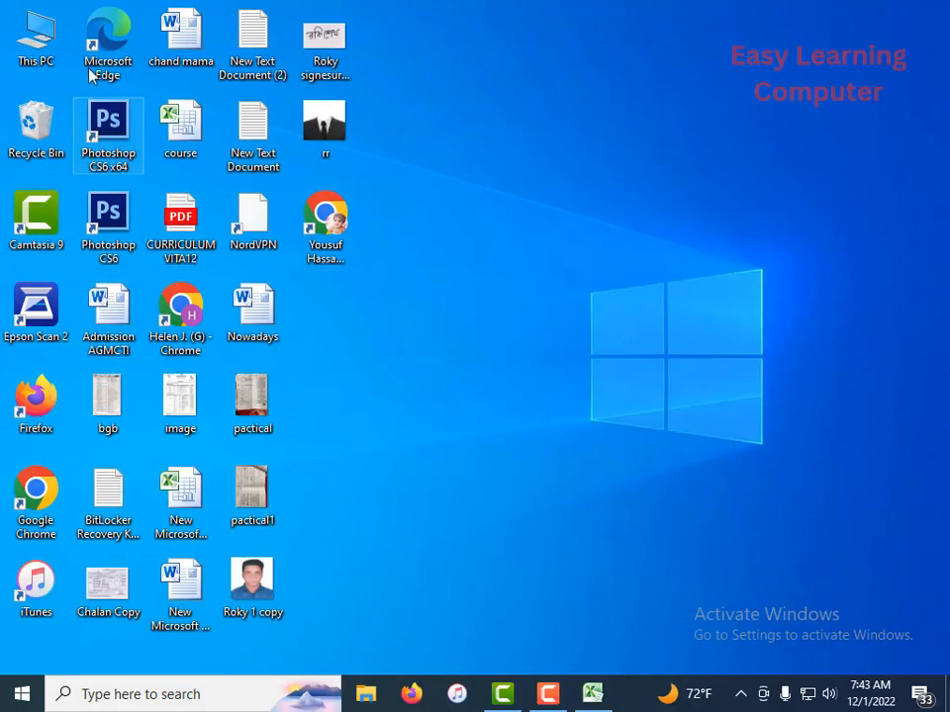
Step: Open the workbook "new sheet" from Local Disk (E:) in This PC
double_click(30, 38)
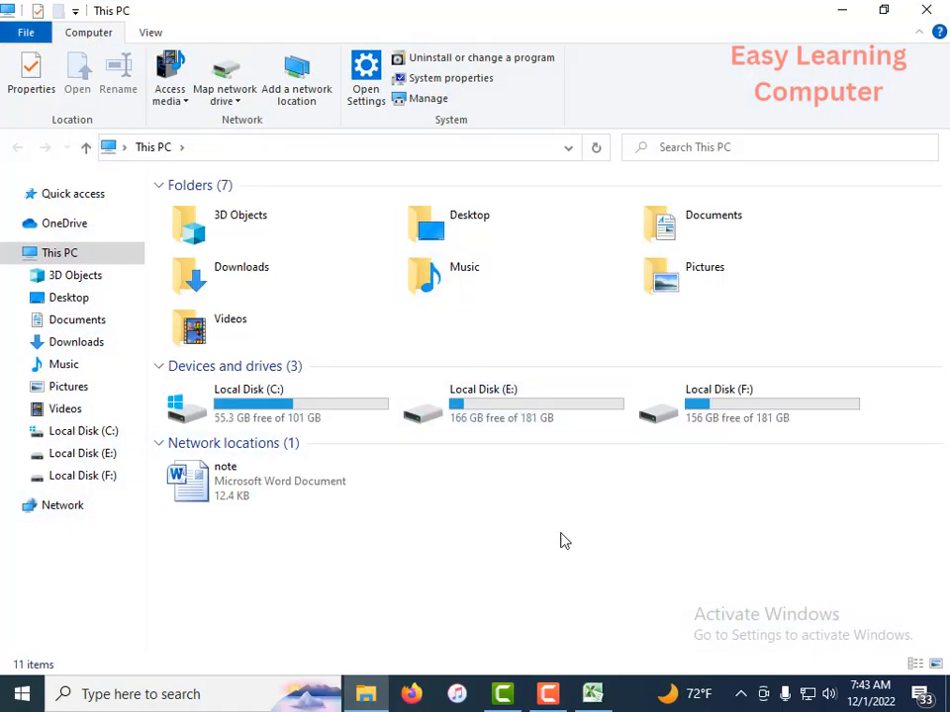
double_click(532, 422)
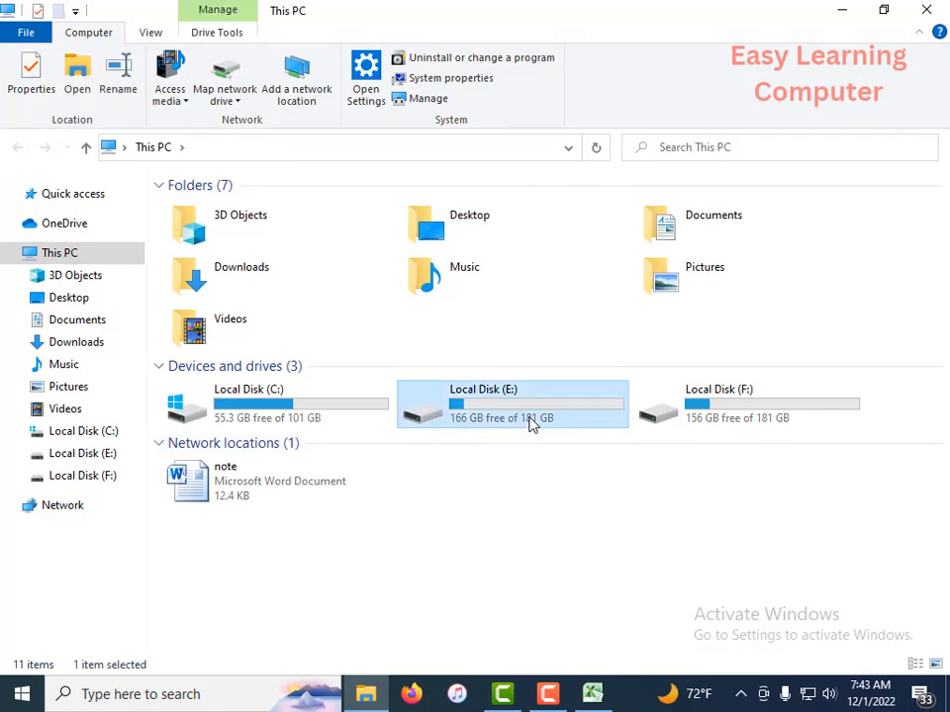
scroll(356, 468, down, 4)
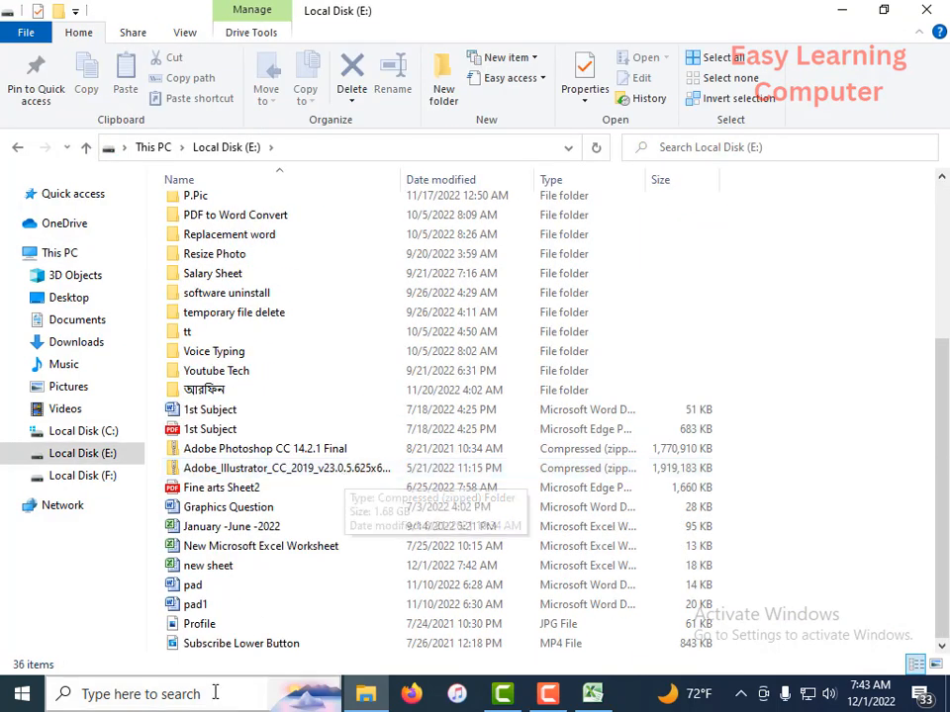
double_click(221, 572)
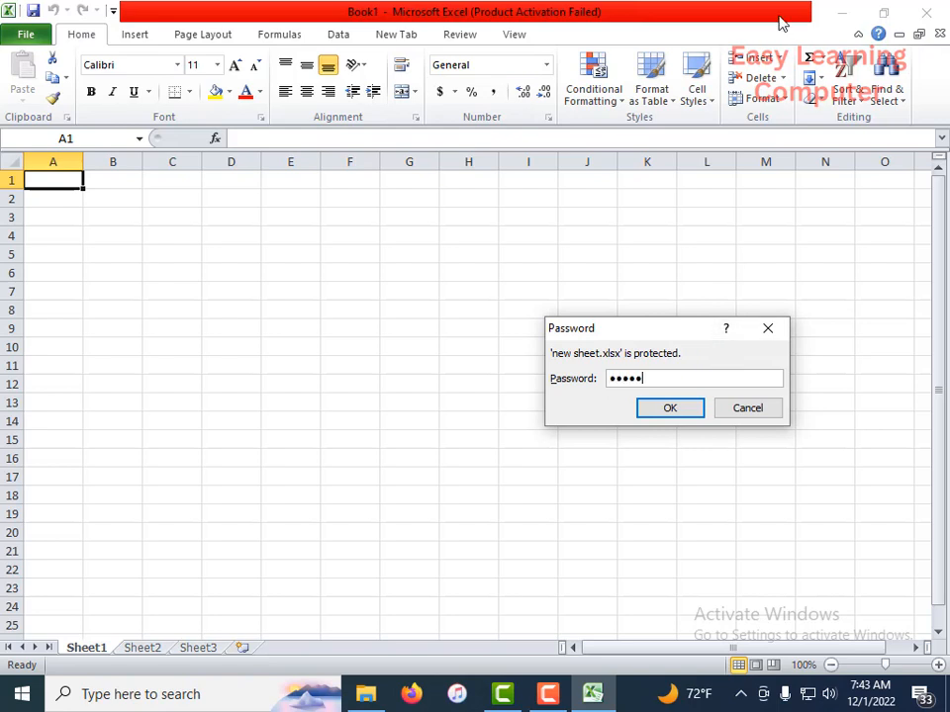
Step: Enter the password to open and the password for write access to unlock "new sheet" for editing
click(683, 406)
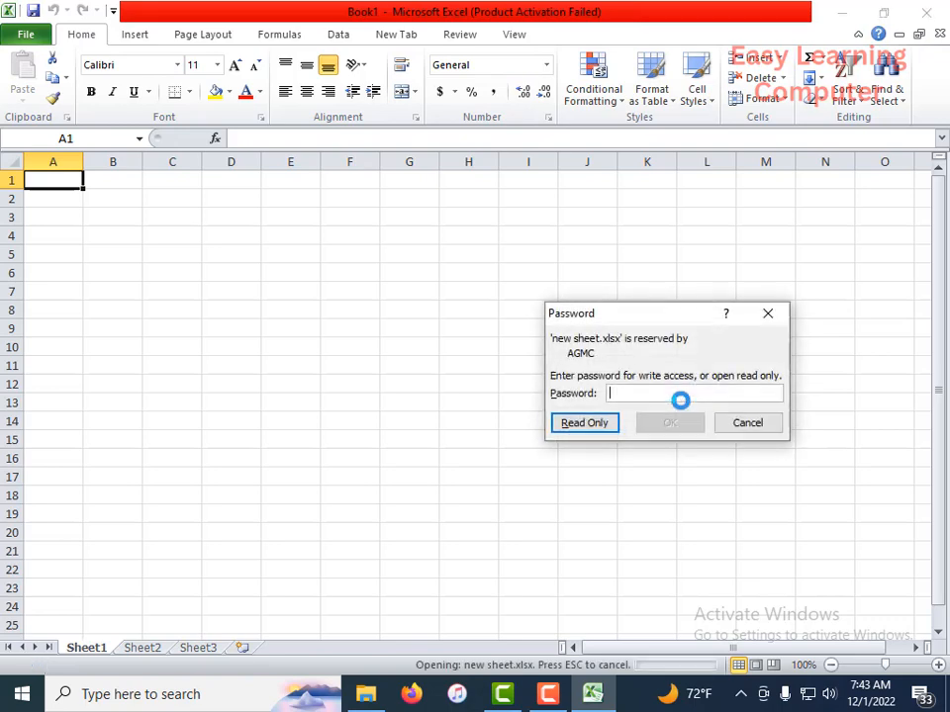
text(1)
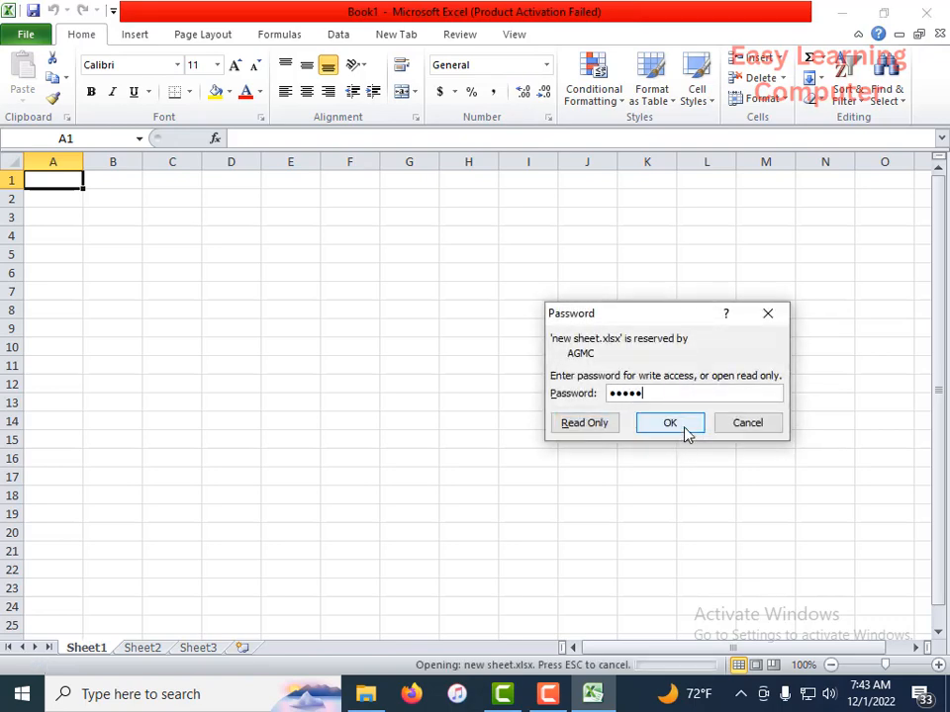
click(682, 428)
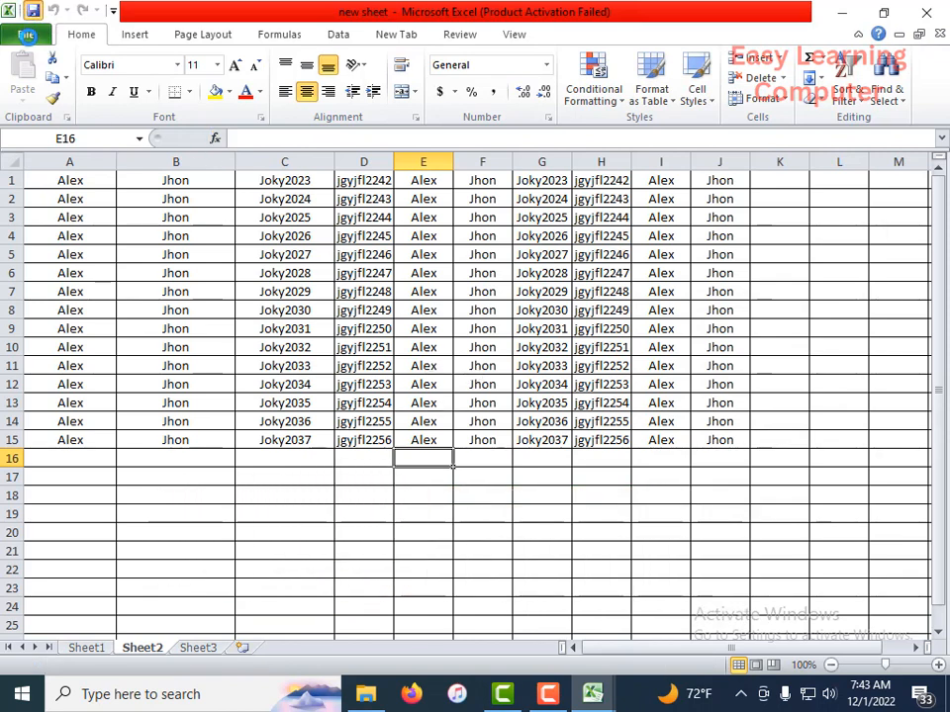
Step: Browse the contents of drive E: in the Open dialog and close it without opening a file
click(28, 35)
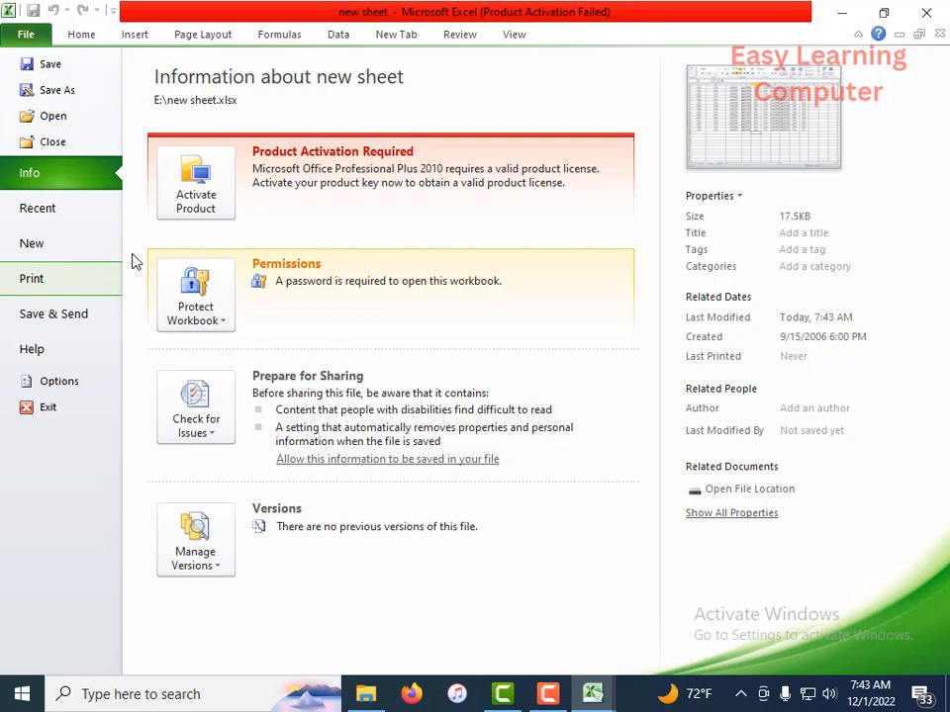
click(86, 39)
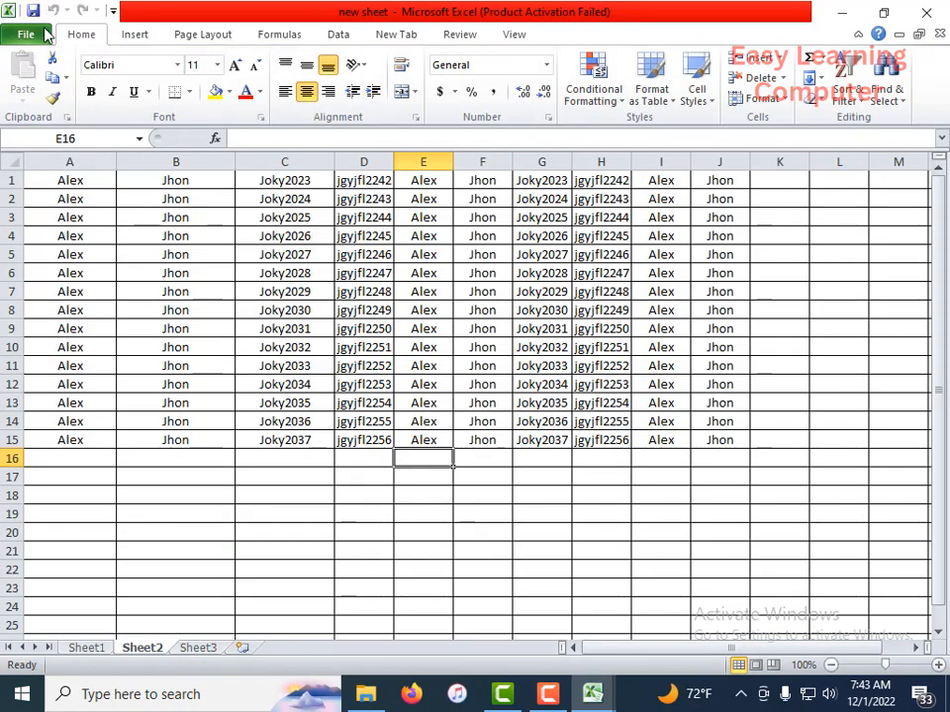
click(46, 34)
click(62, 118)
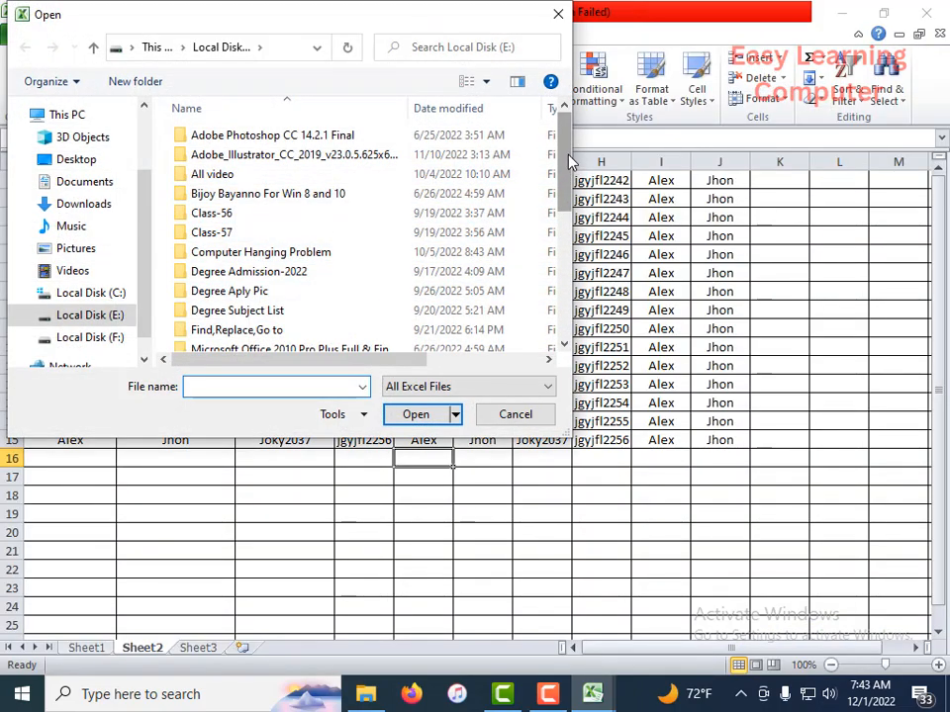
scroll(568, 162, down, 5)
scroll(569, 162, up, 4)
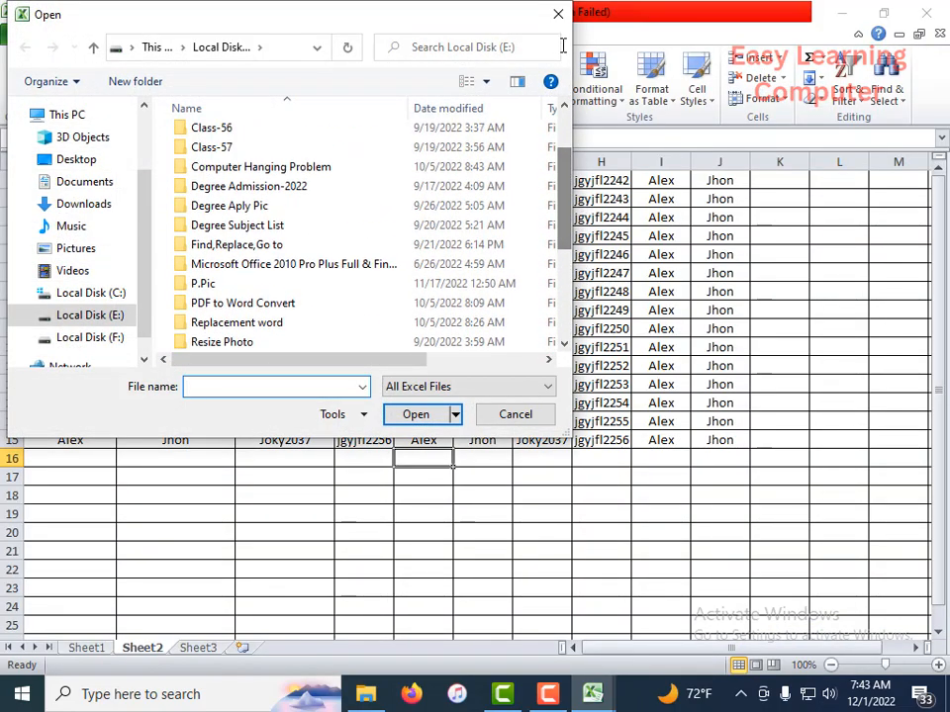
click(557, 15)
Step: Look through the list of recent workbooks and return to the worksheet
click(45, 37)
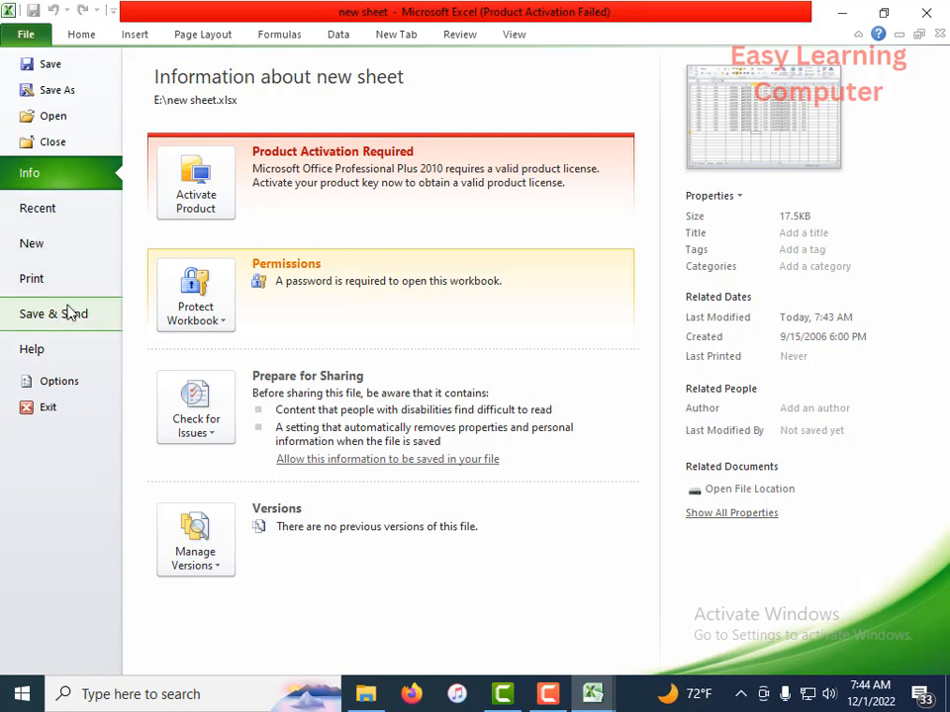
click(61, 212)
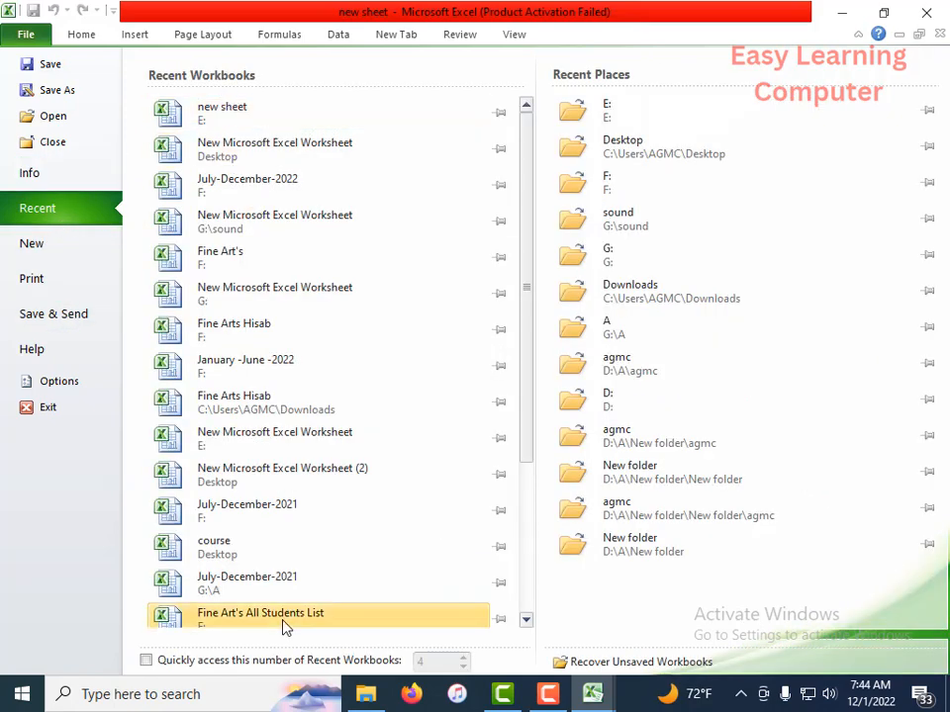
scroll(284, 466, down, 2)
scroll(260, 551, up, 2)
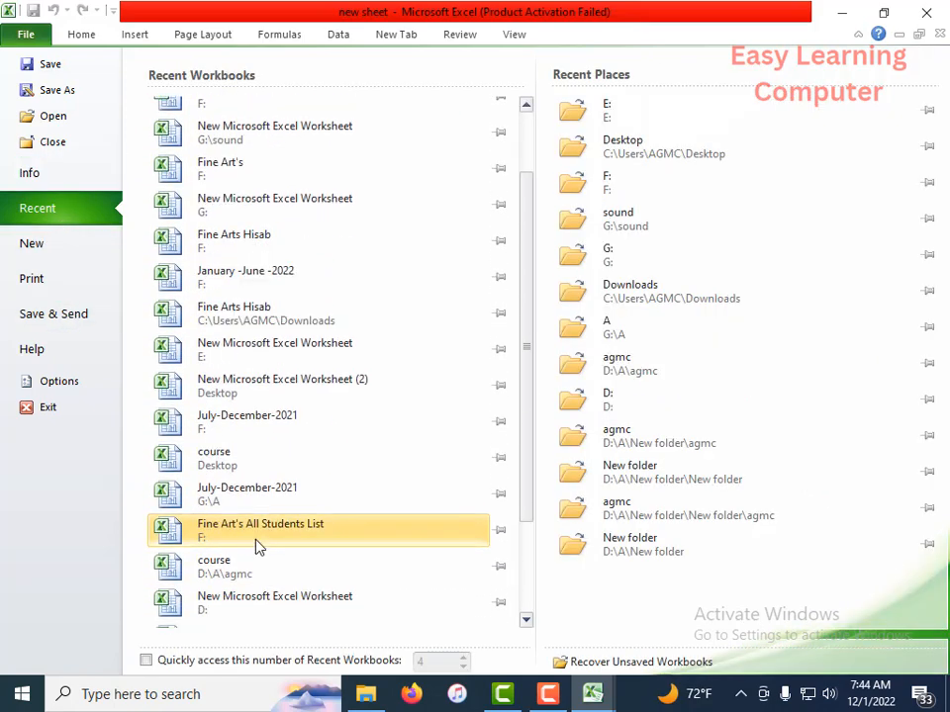
scroll(259, 512, up, 2)
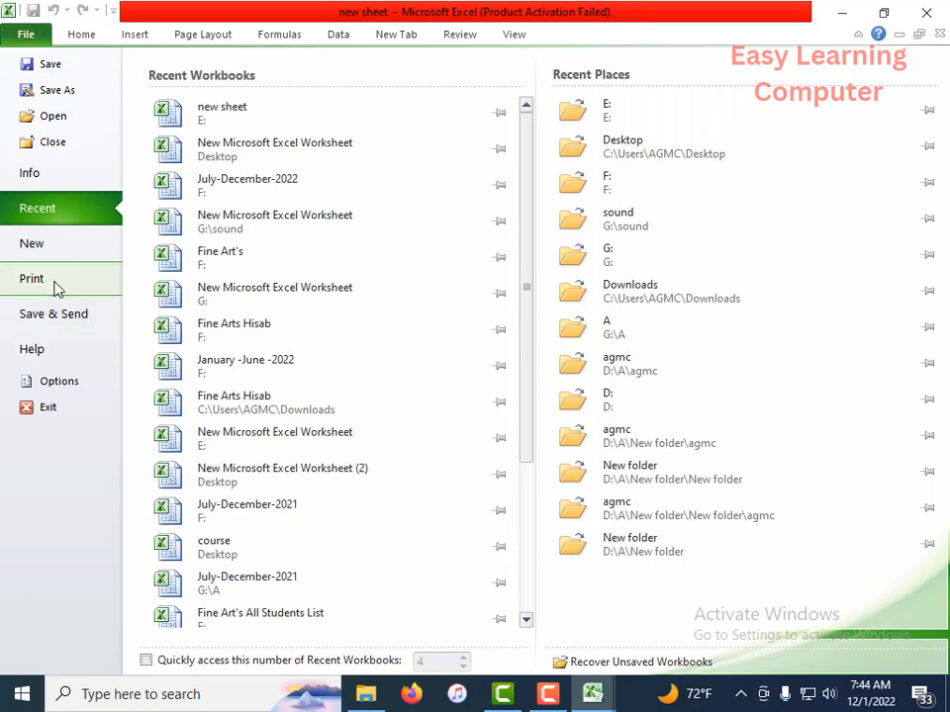
click(90, 36)
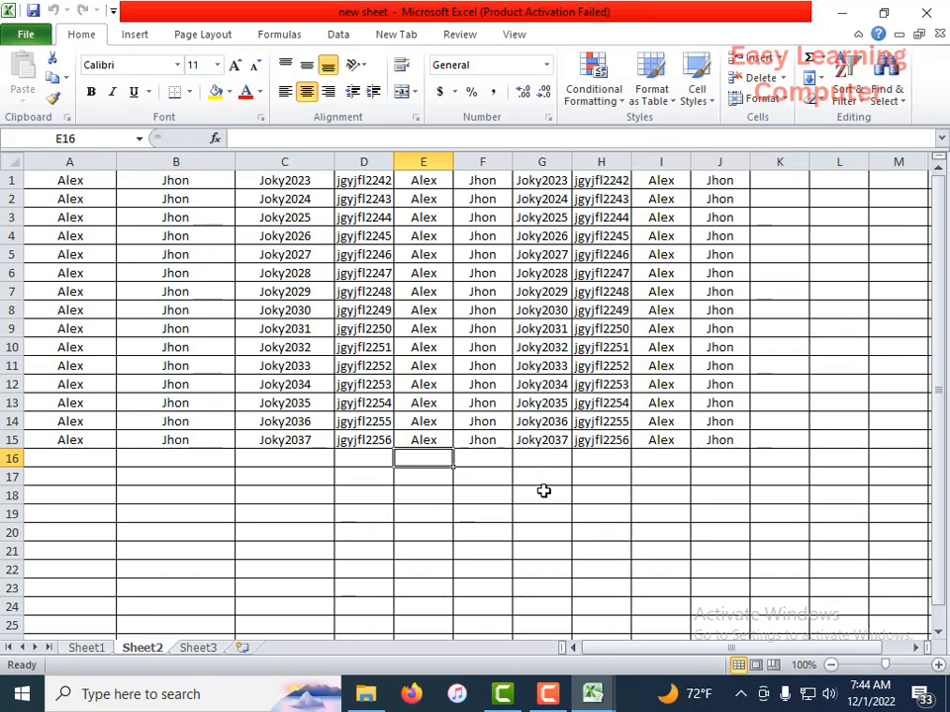
Step: Check how Sheet2 fits the page in the print preview and return to the worksheet
click(26, 33)
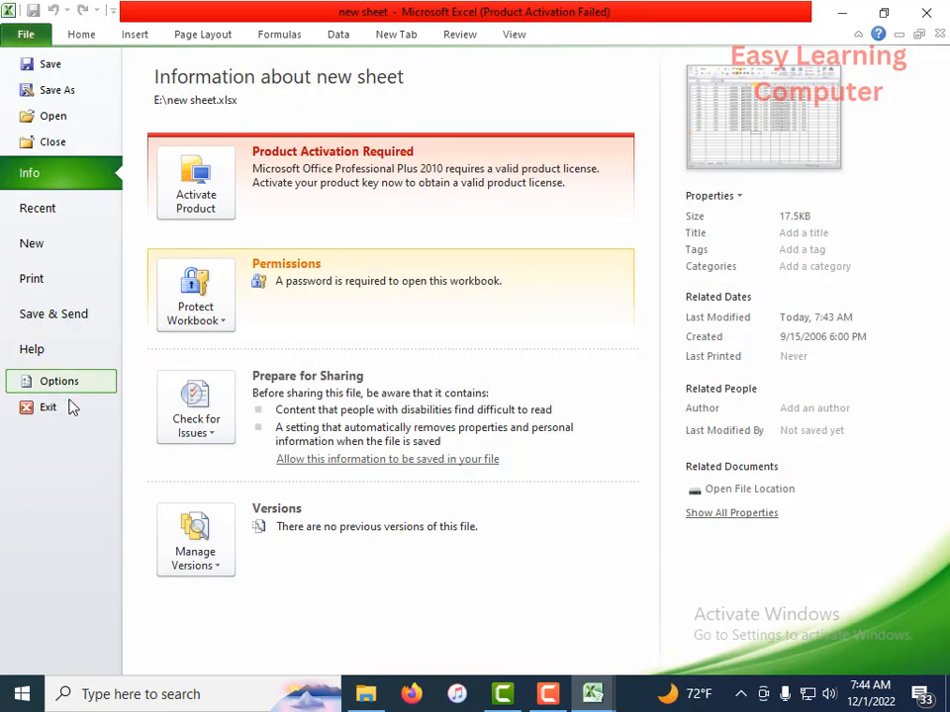
click(39, 280)
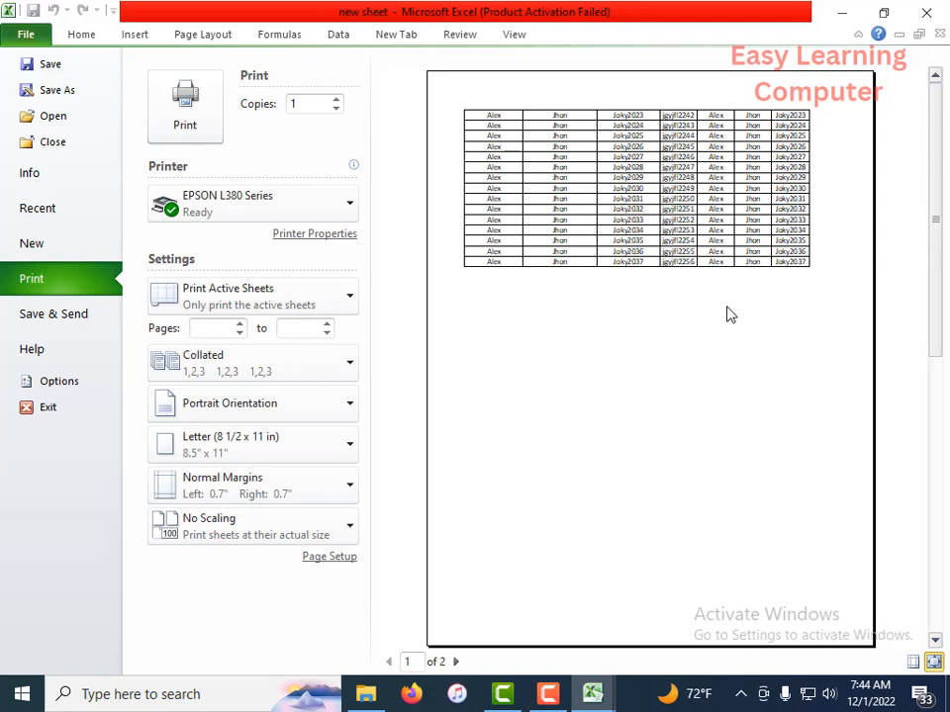
click(89, 37)
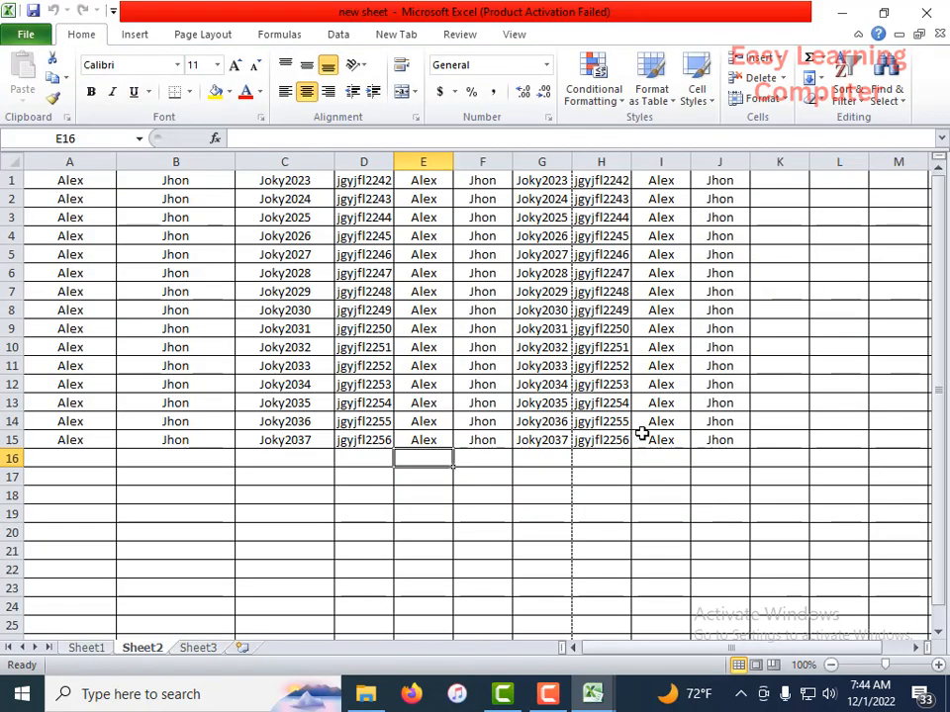
Step: Apply All Borders to the data range A1:J15 on Sheet2
click(656, 381)
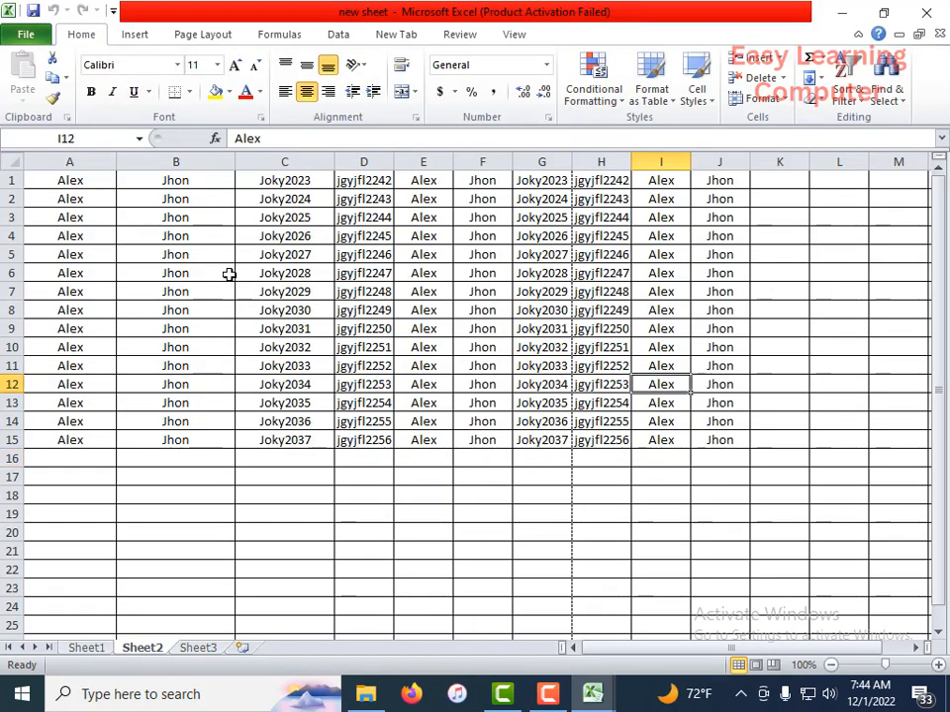
drag(54, 182, 707, 440)
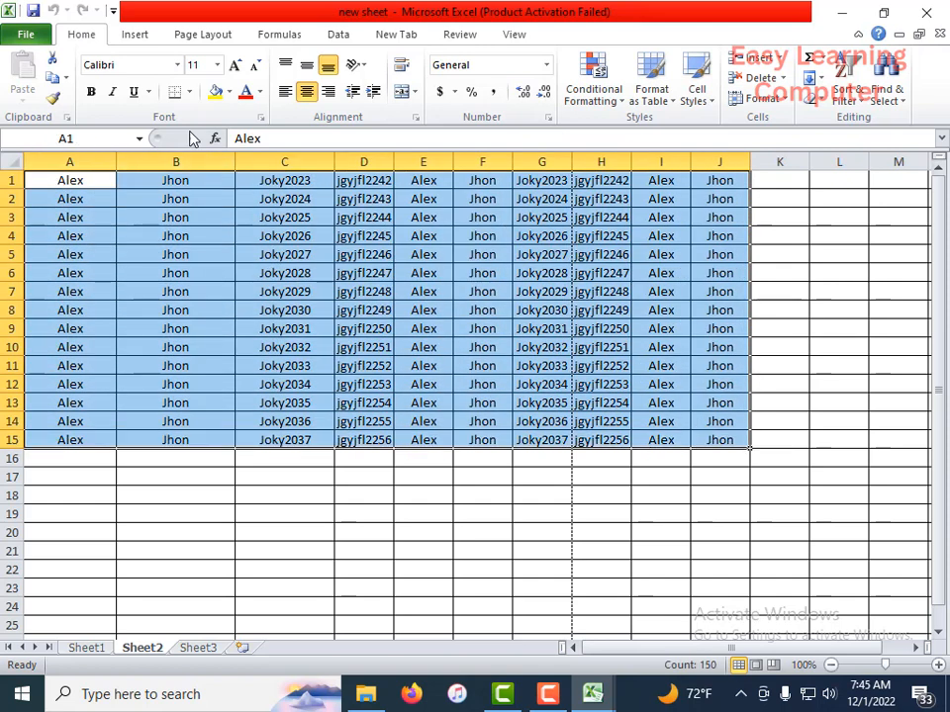
click(190, 92)
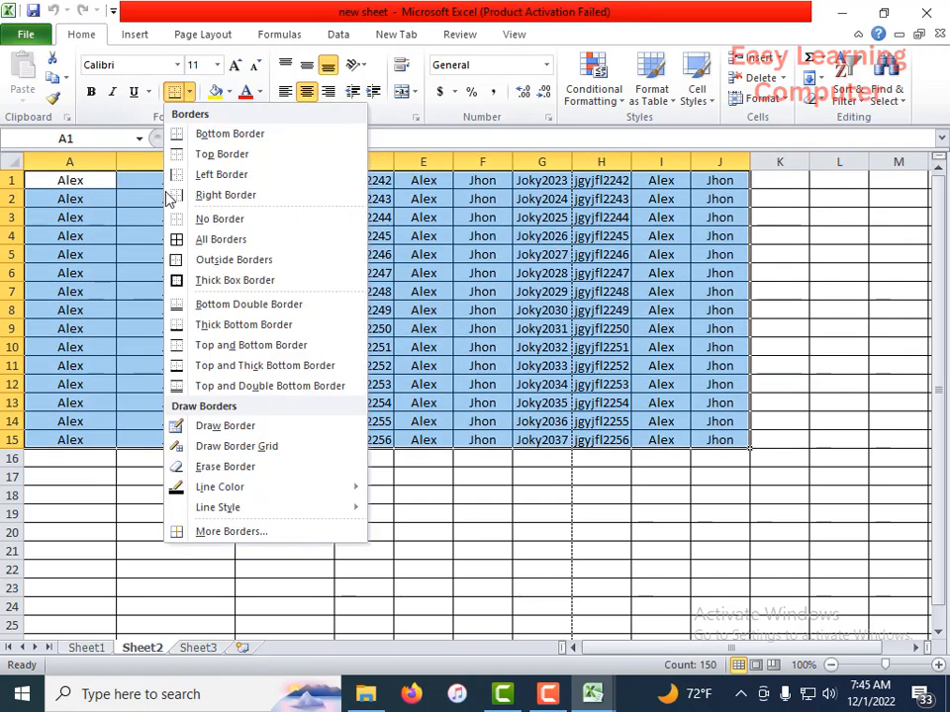
click(197, 243)
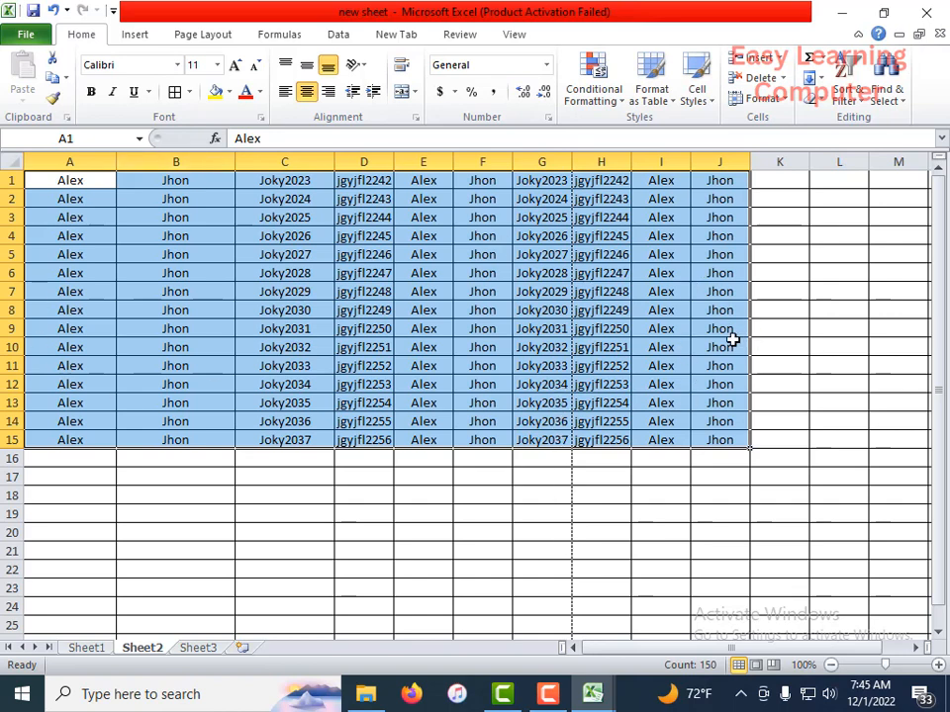
Step: Set the page margins to Narrow and the paper size to A4
click(202, 36)
click(138, 91)
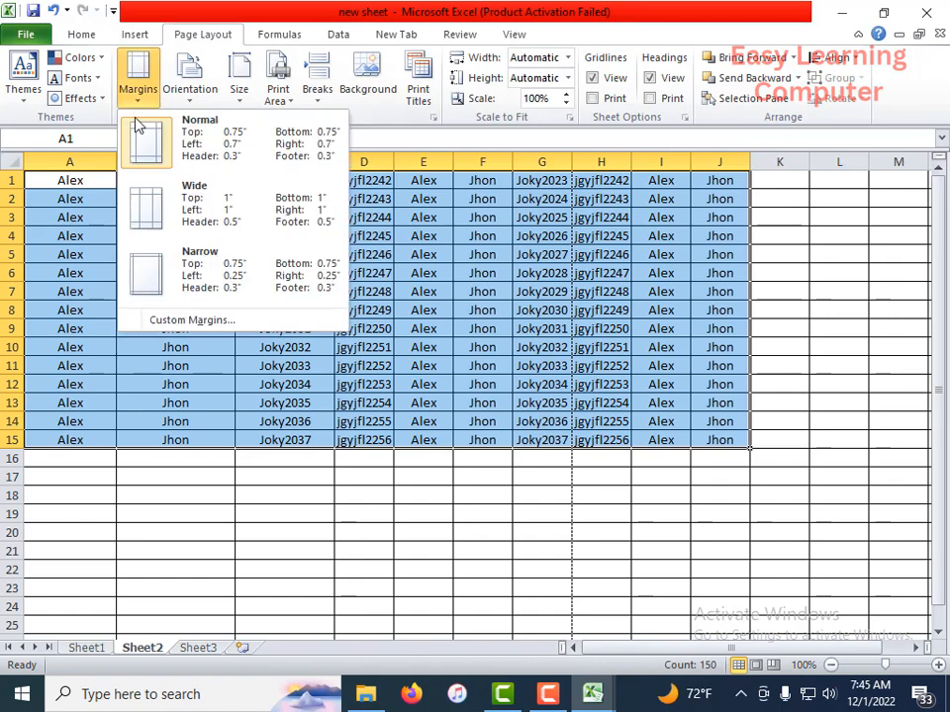
click(228, 275)
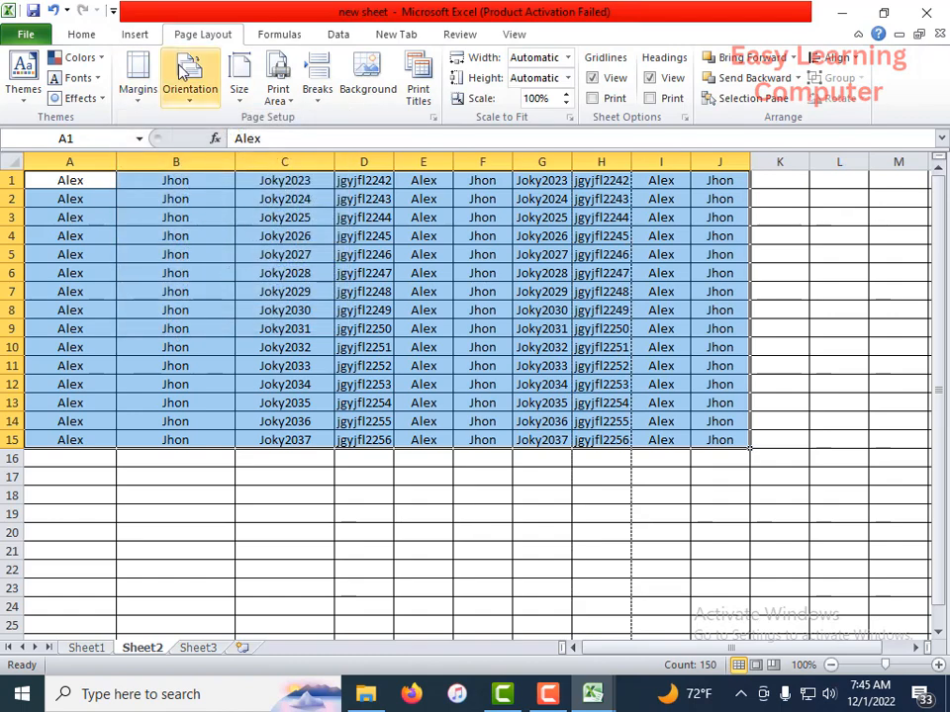
click(240, 95)
click(288, 139)
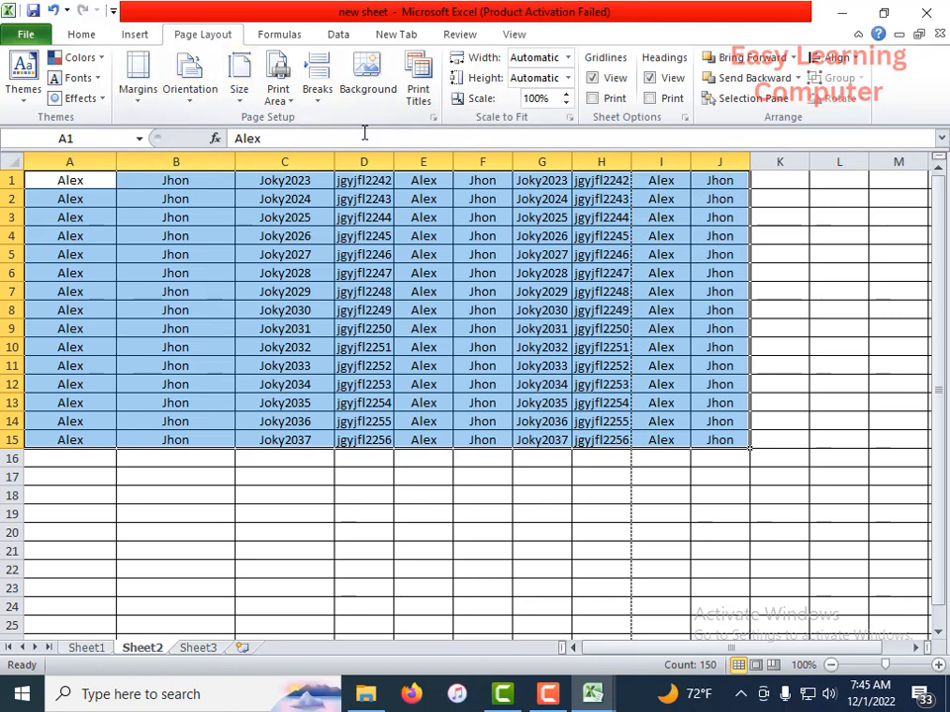
Step: Try an 85% print scale in the print preview and restore the scale to 100%
click(566, 103)
click(566, 102)
click(566, 103)
click(29, 38)
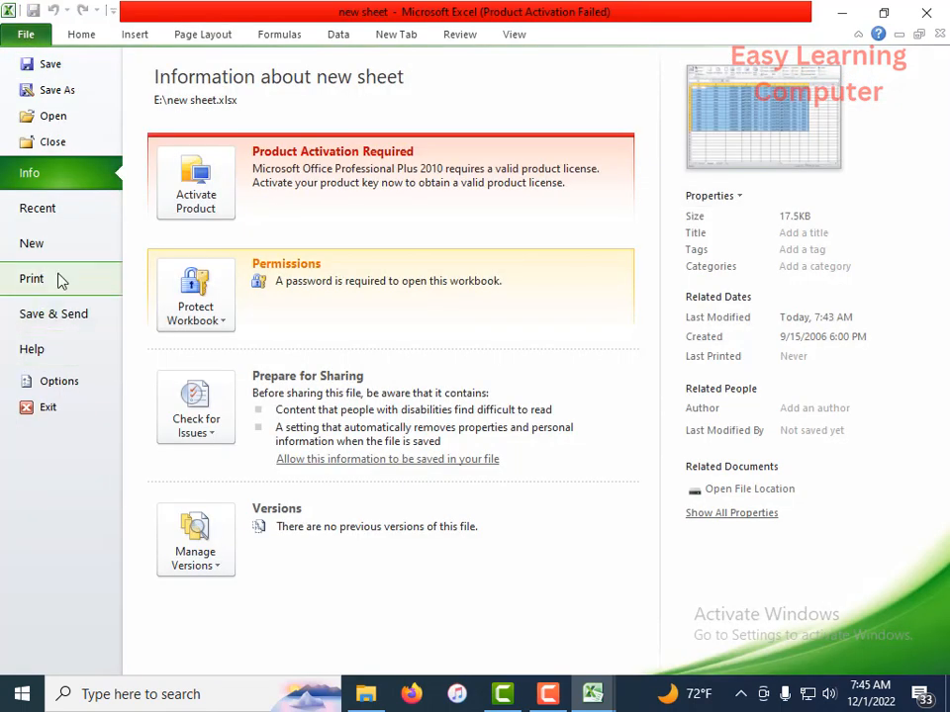
click(60, 278)
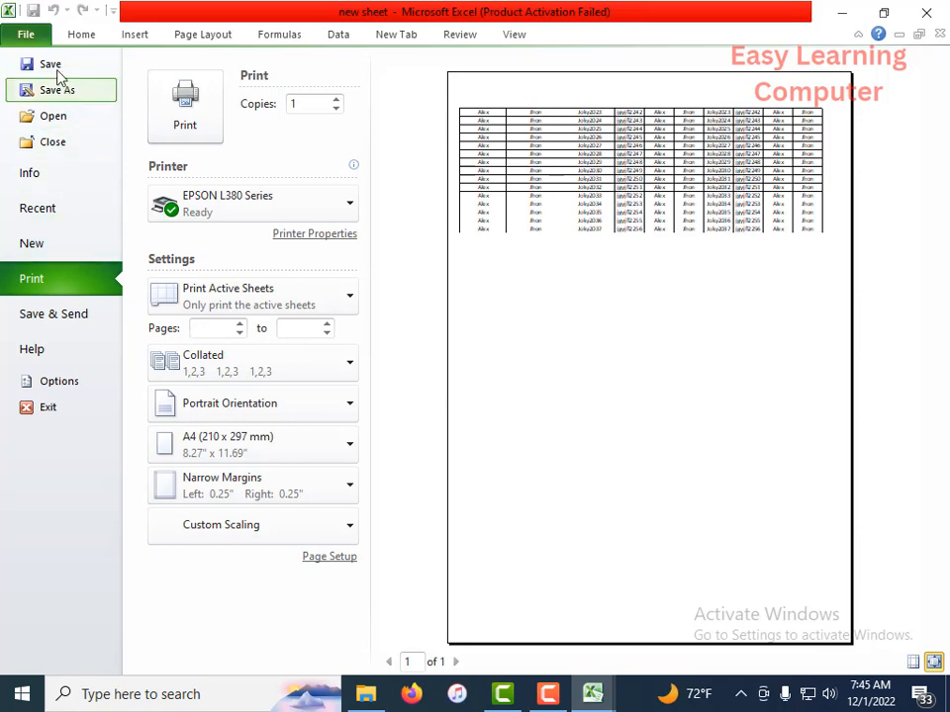
click(55, 36)
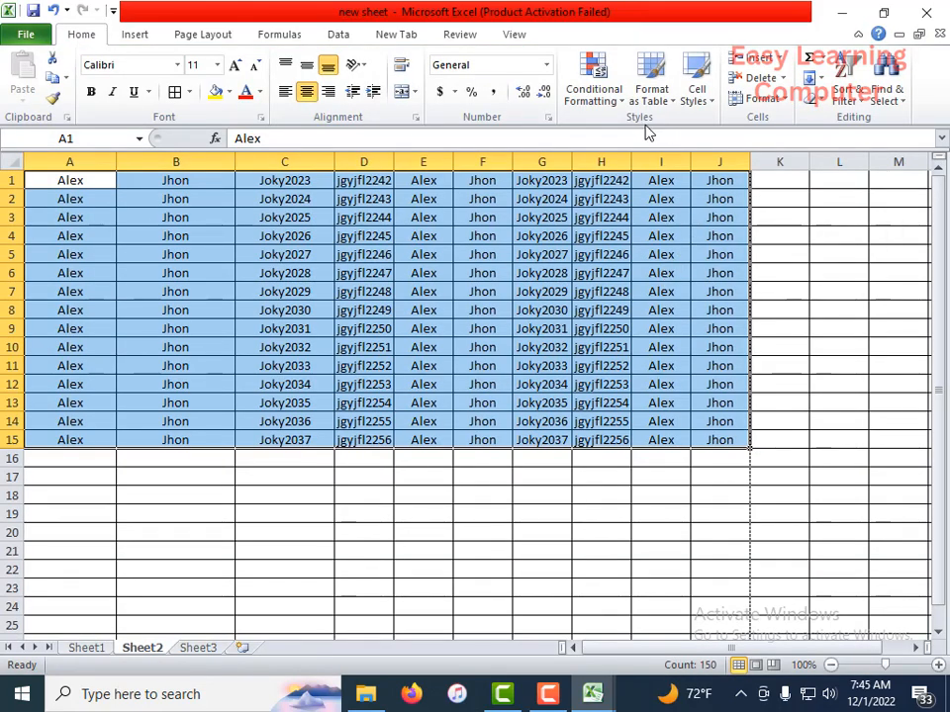
click(211, 34)
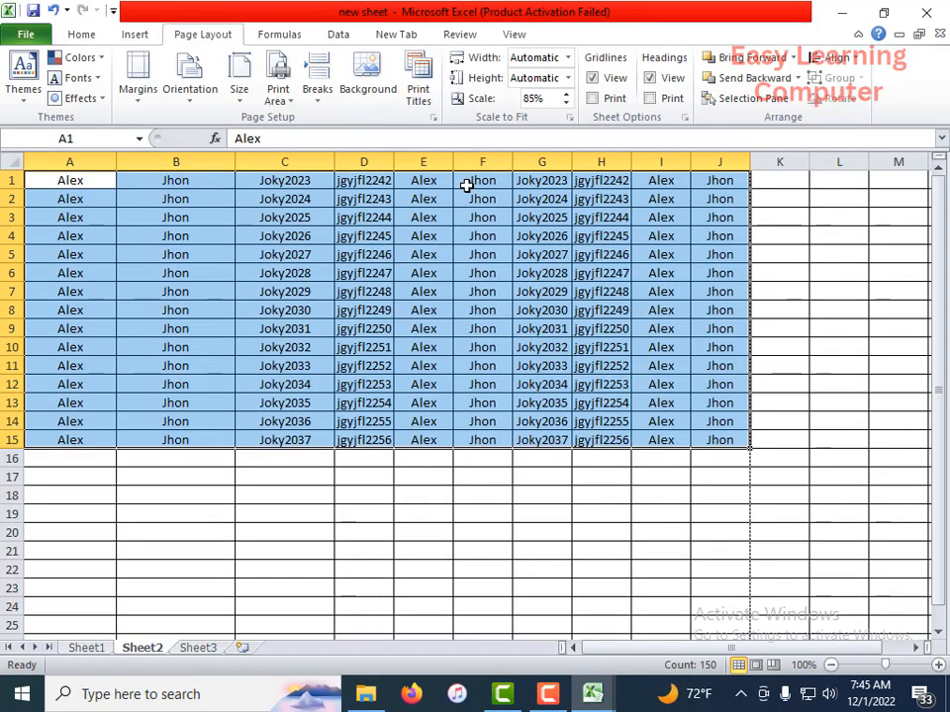
click(563, 94)
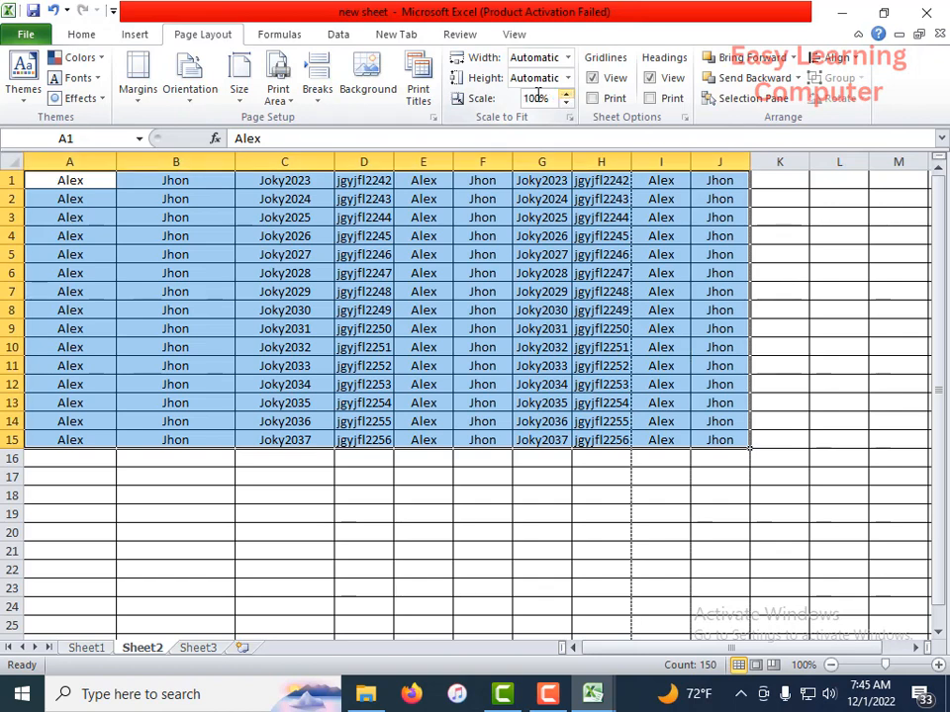
Step: Set the page orientation to Landscape and check the layout in the print preview
click(203, 99)
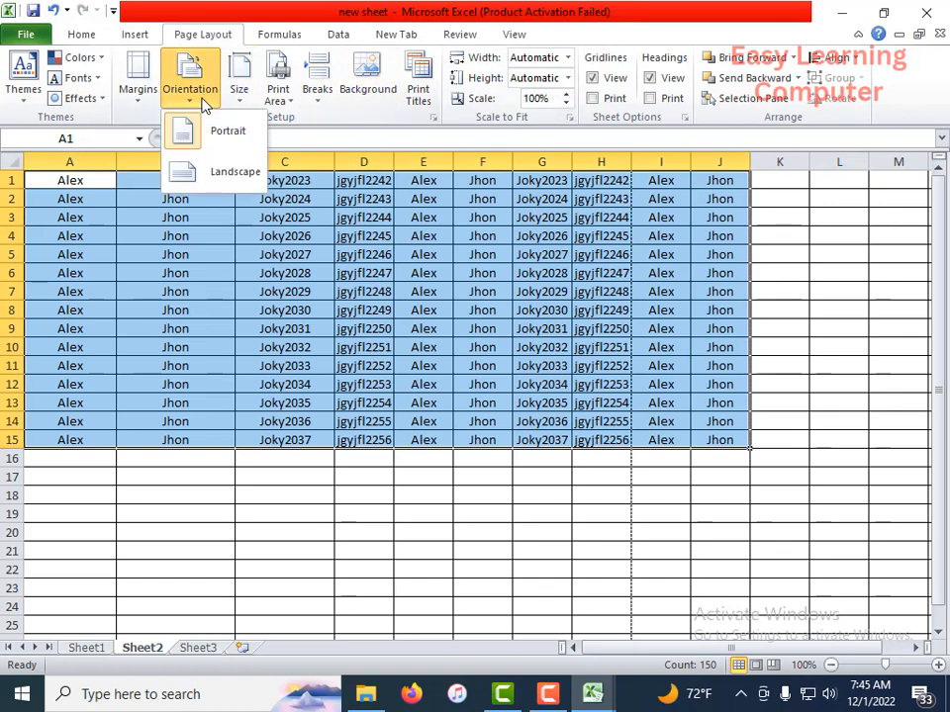
click(210, 174)
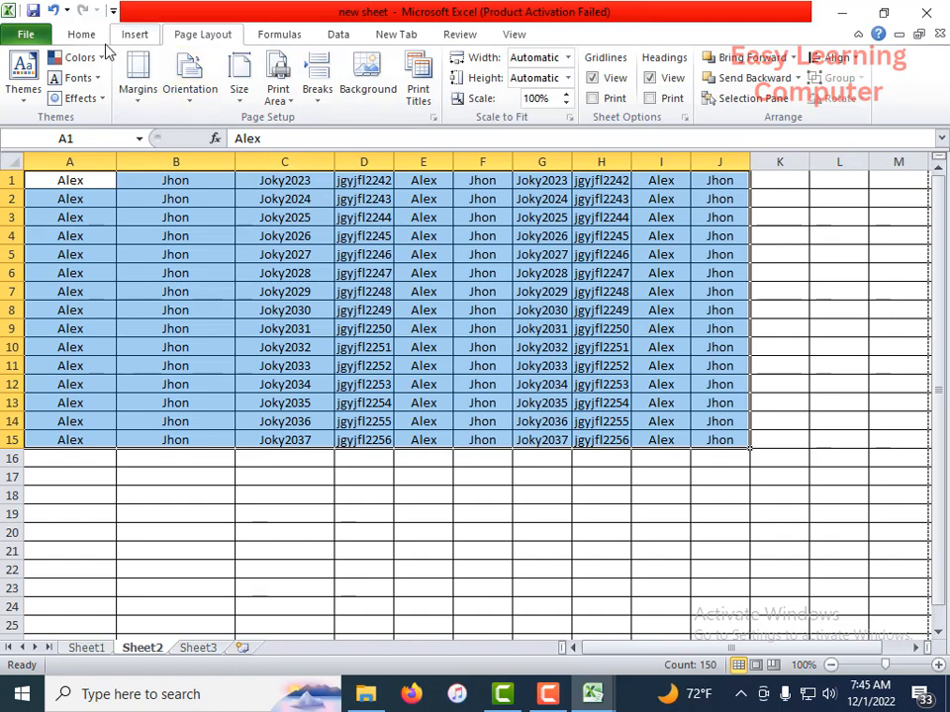
click(27, 35)
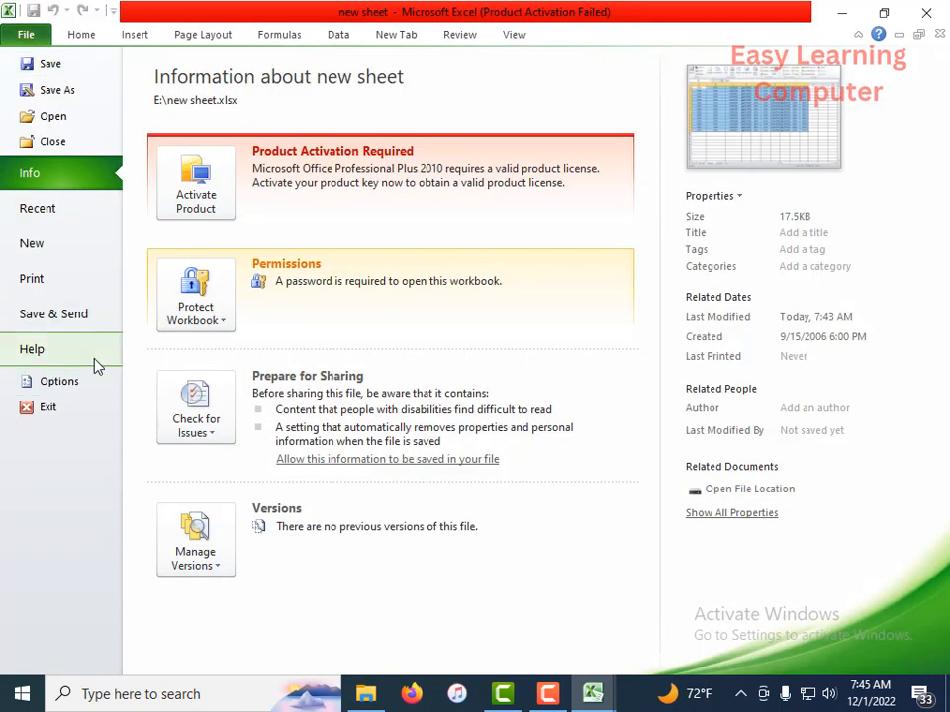
click(32, 279)
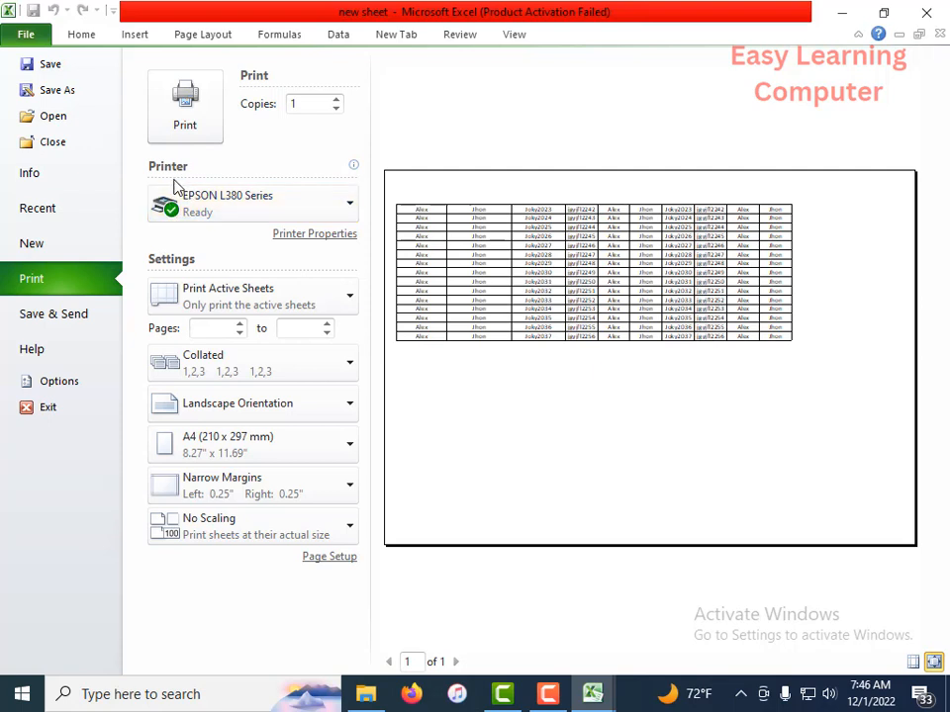
Step: Select the EPSON L380 Series printer for the active sheet and reopen the print settings
click(345, 205)
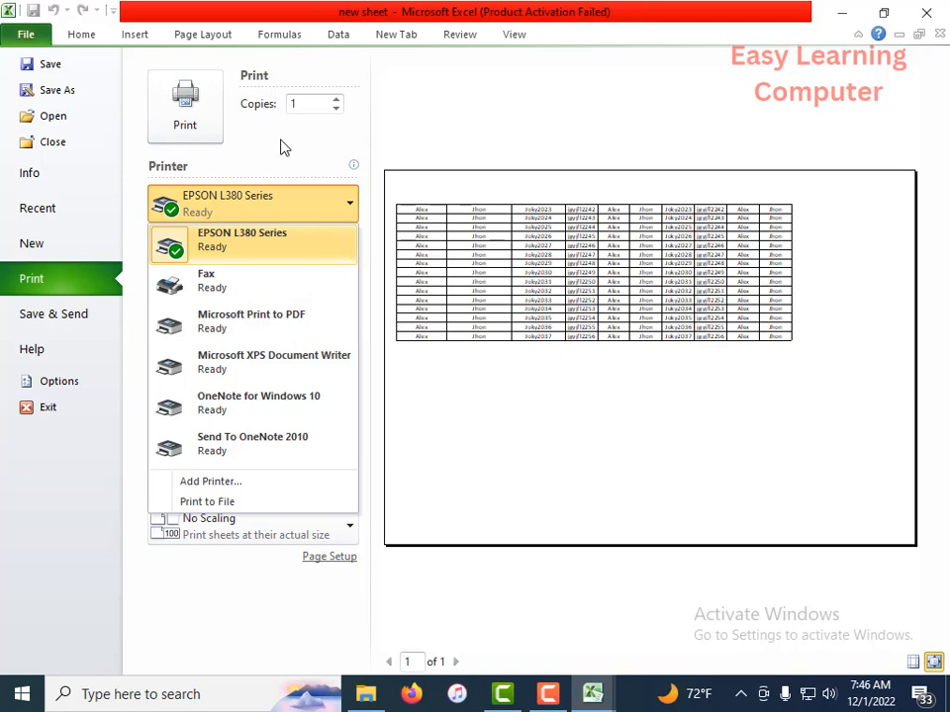
click(171, 250)
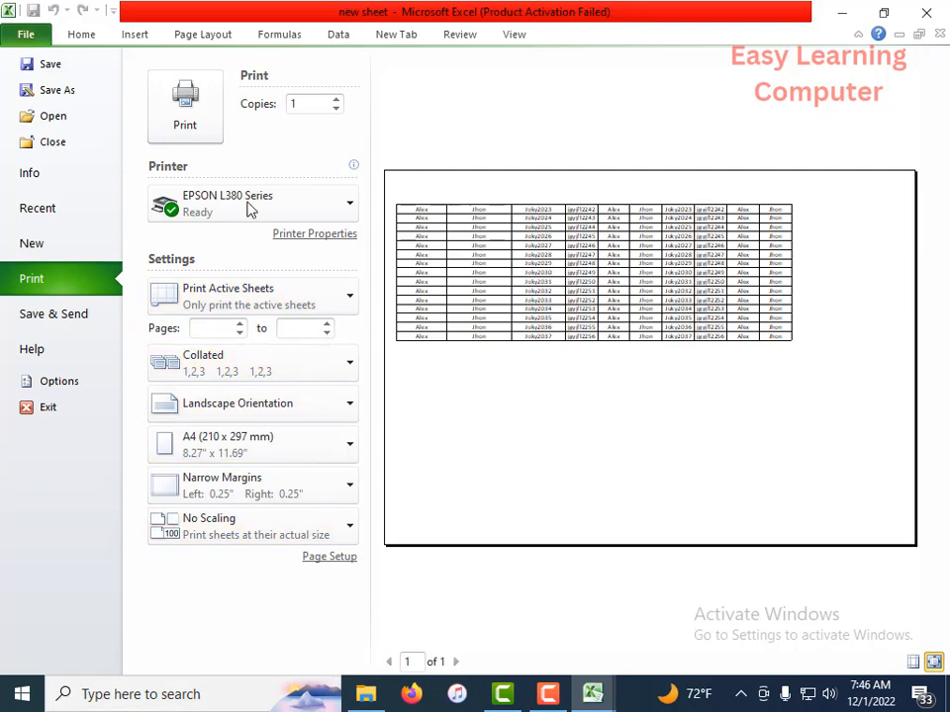
click(83, 35)
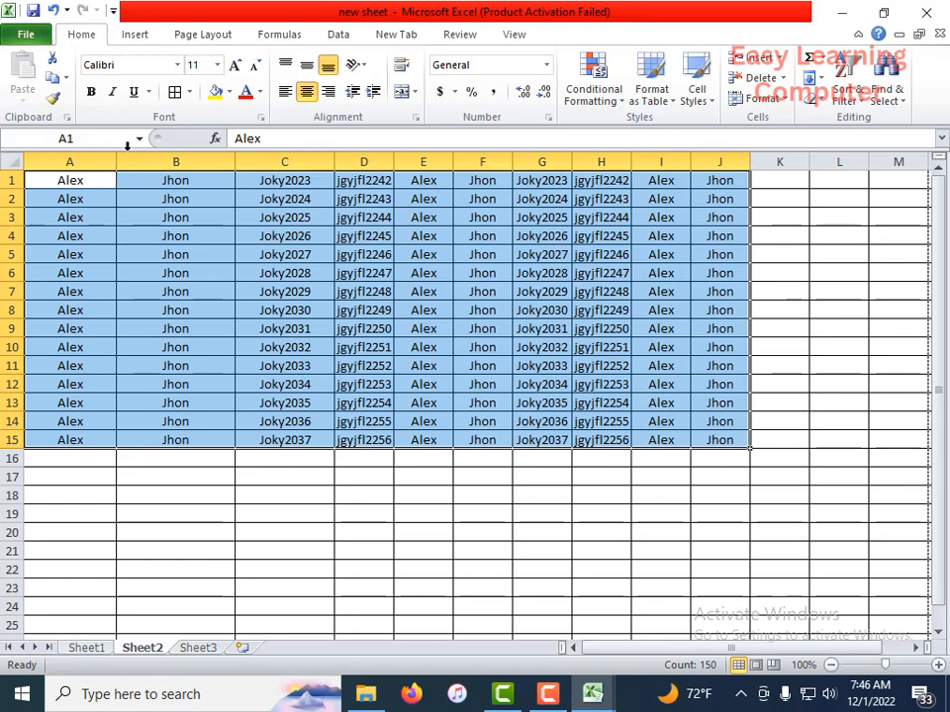
click(36, 30)
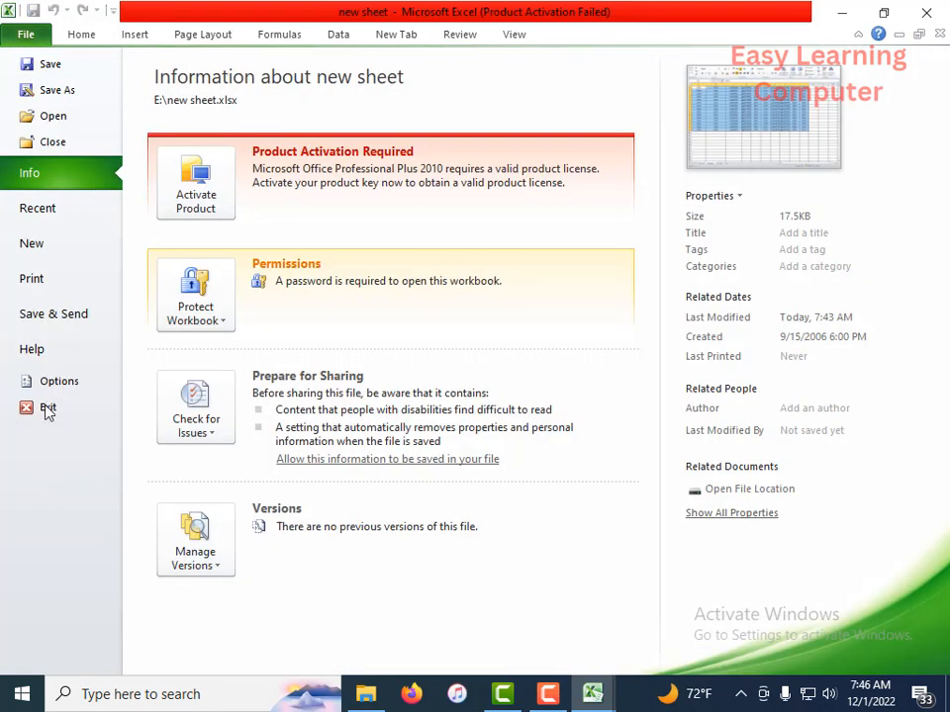
click(40, 278)
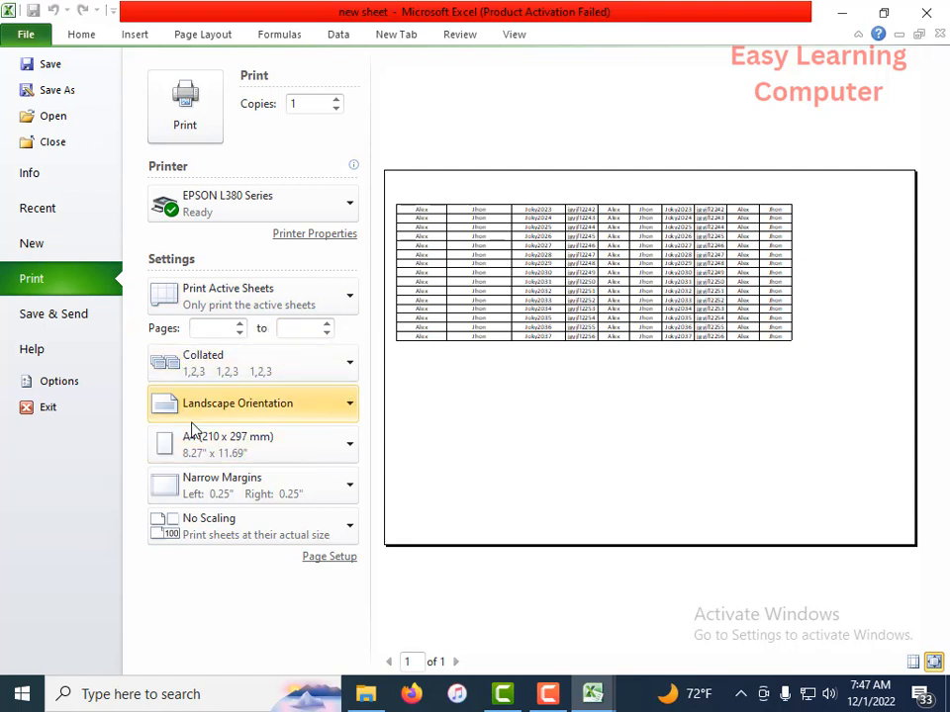
Step: Examine the available page orientations and paper sizes in the print settings
click(351, 410)
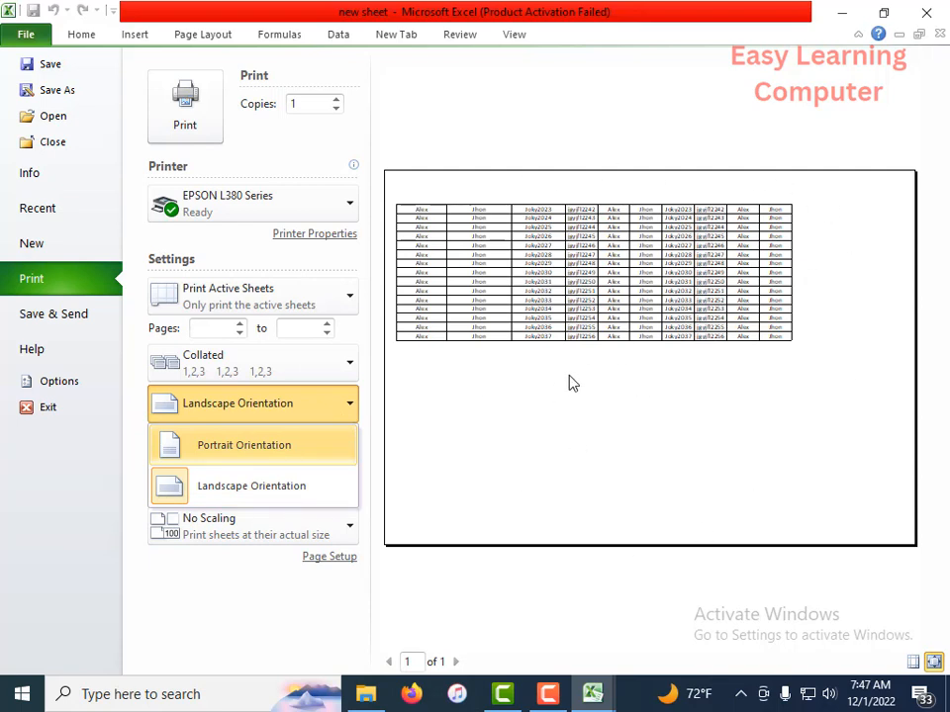
click(413, 422)
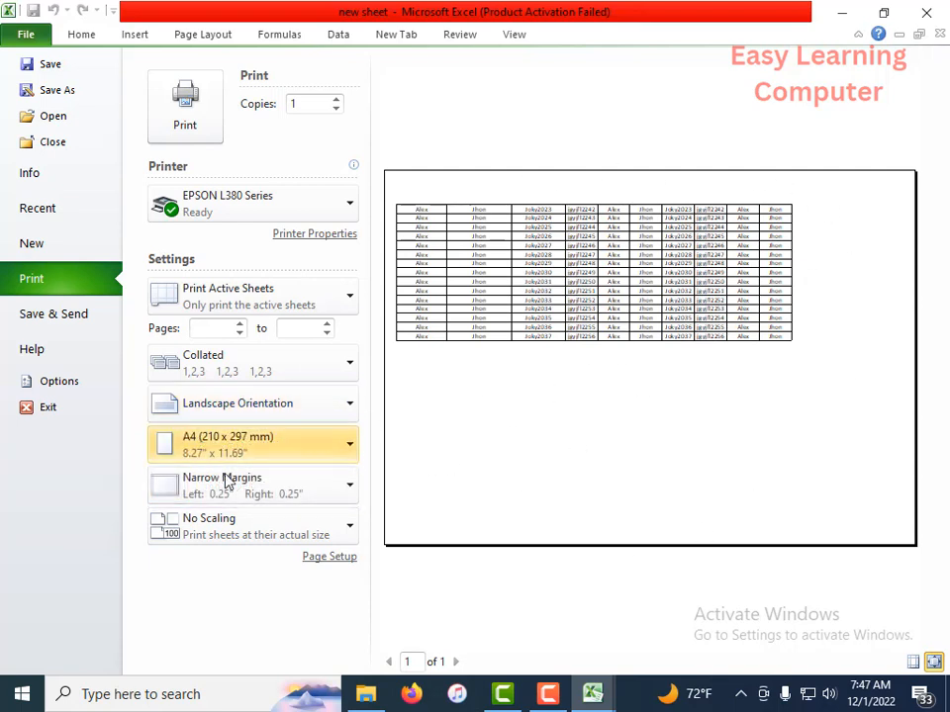
click(353, 449)
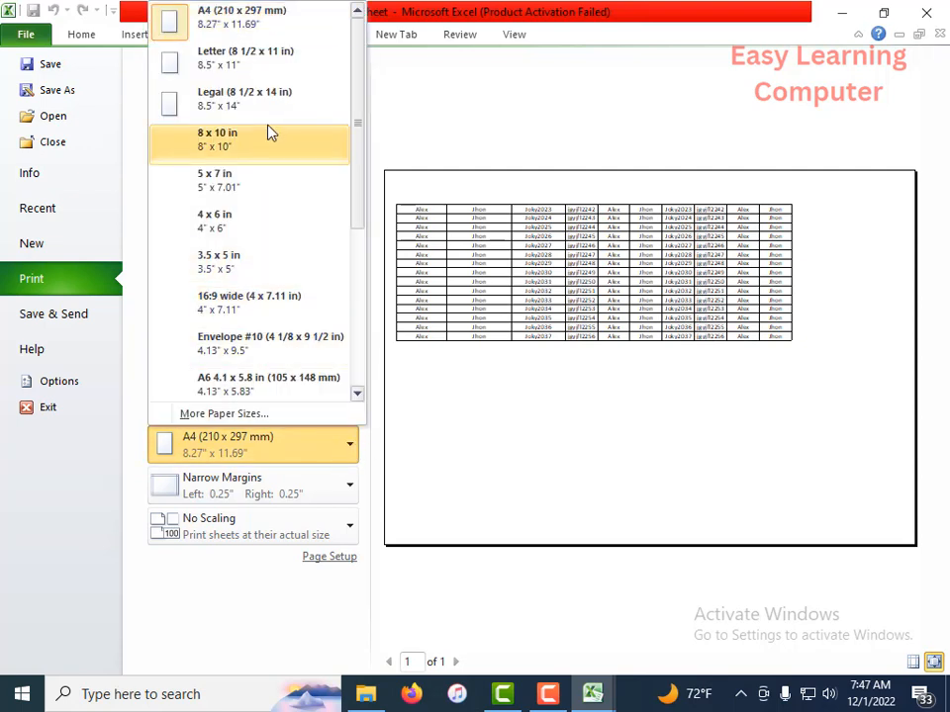
scroll(219, 277, down, 3)
scroll(219, 295, up, 3)
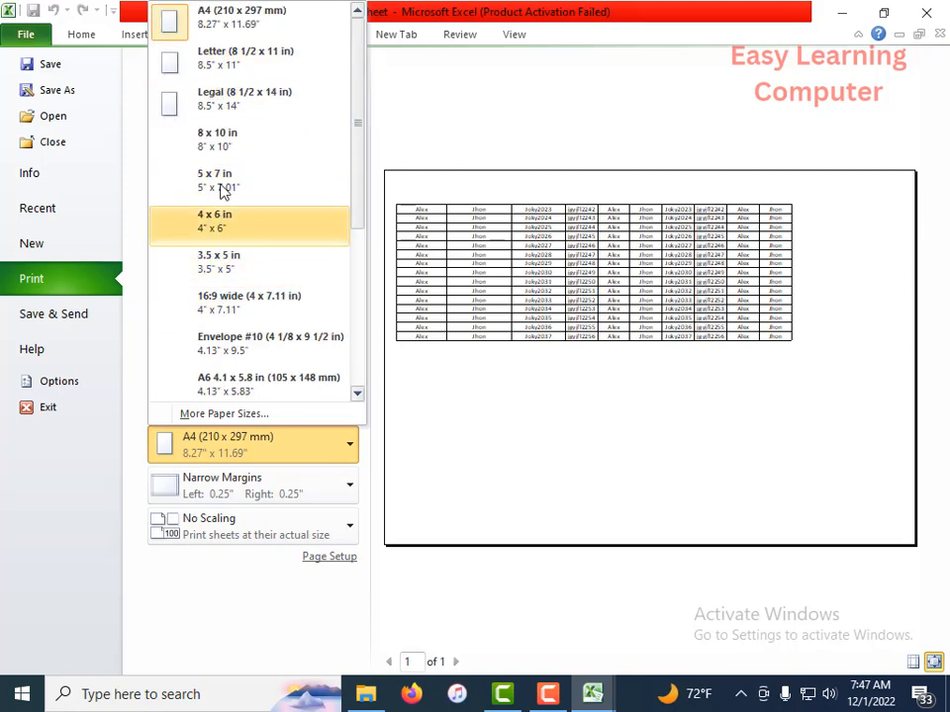
scroll(252, 272, down, 3)
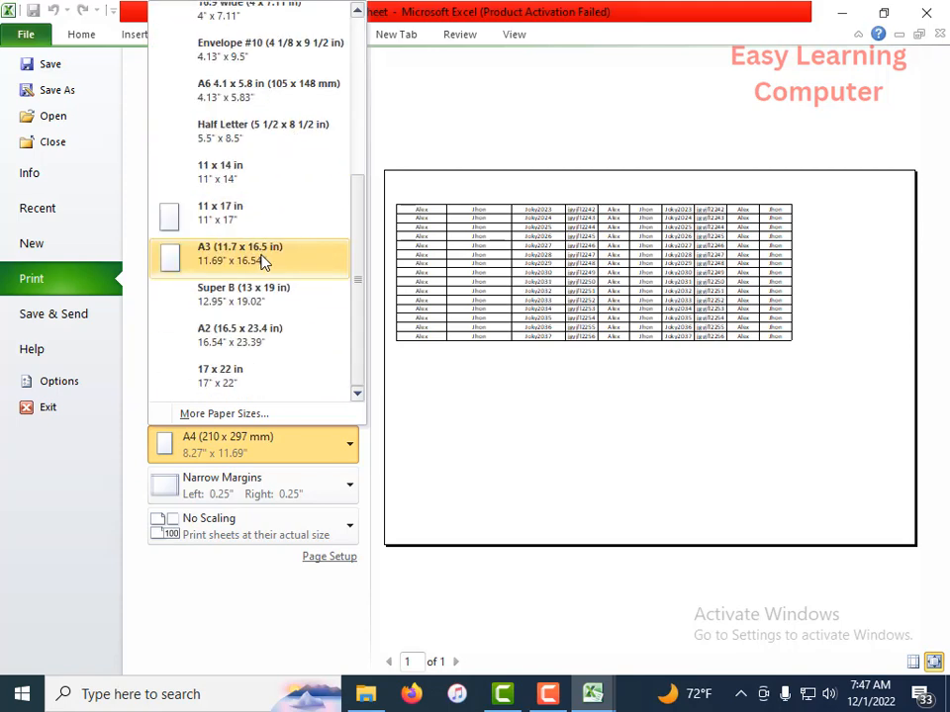
scroll(264, 260, up, 3)
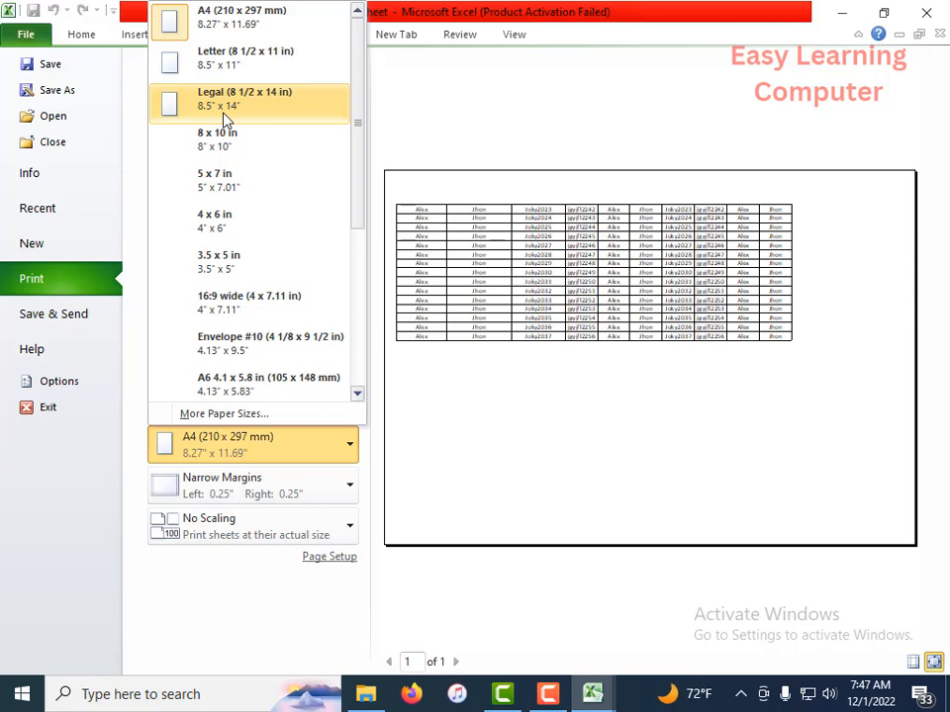
click(324, 448)
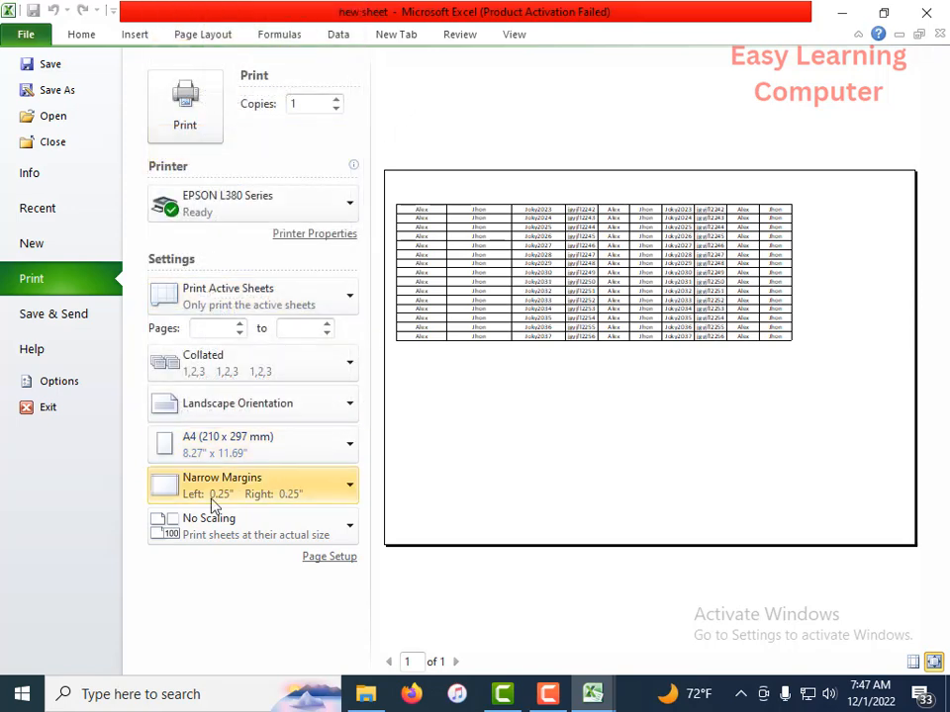
Step: Set the page margins to Normal in the print settings
click(348, 493)
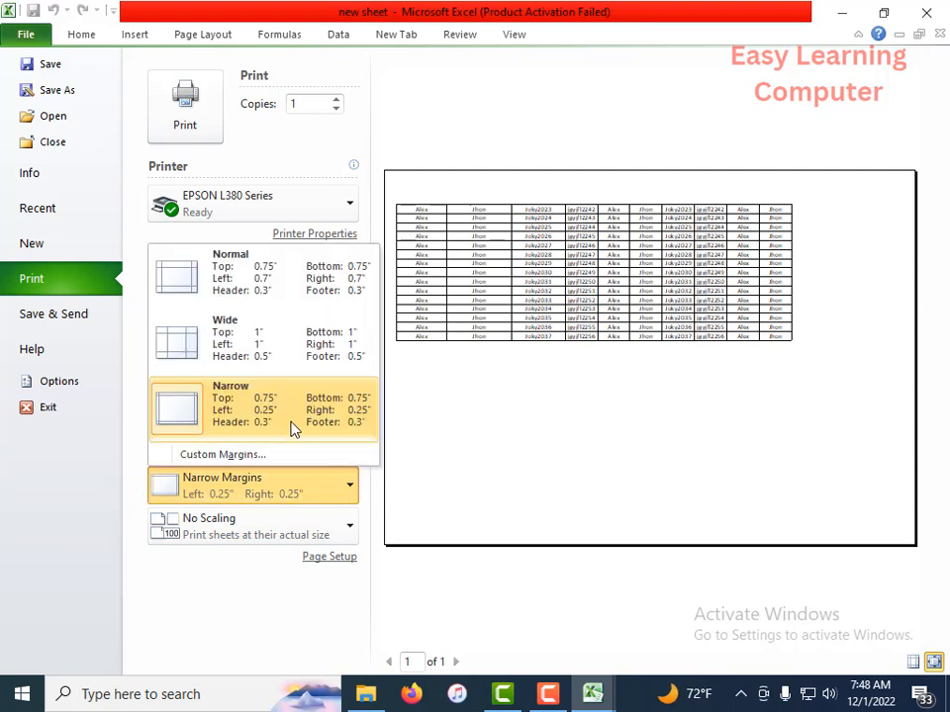
click(259, 286)
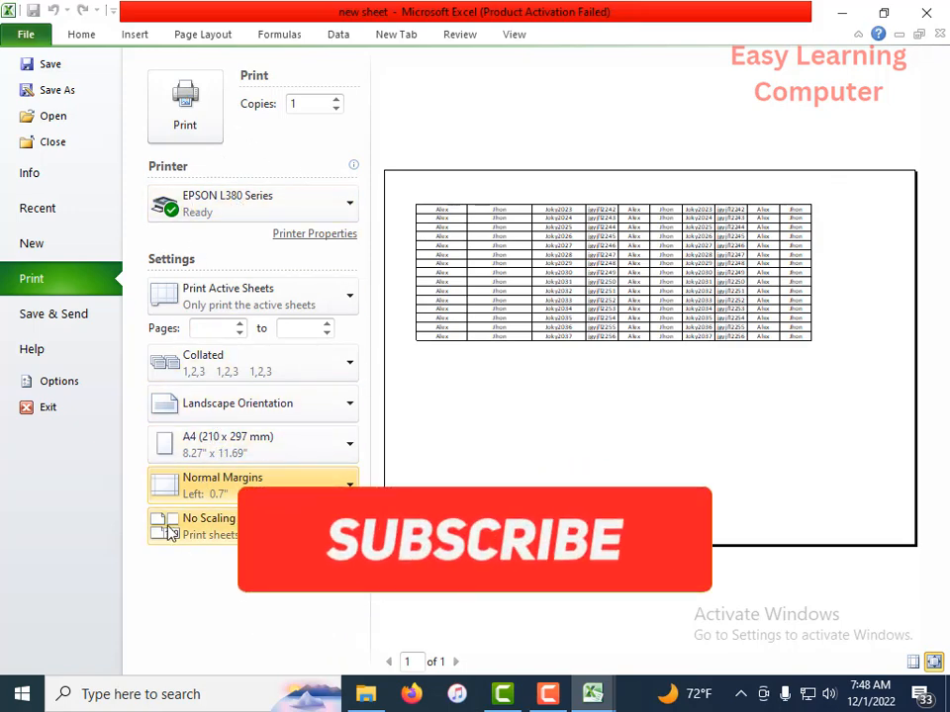
Step: Review the print quality choices in the EPSON L380 Series properties and accept the printer settings
click(284, 237)
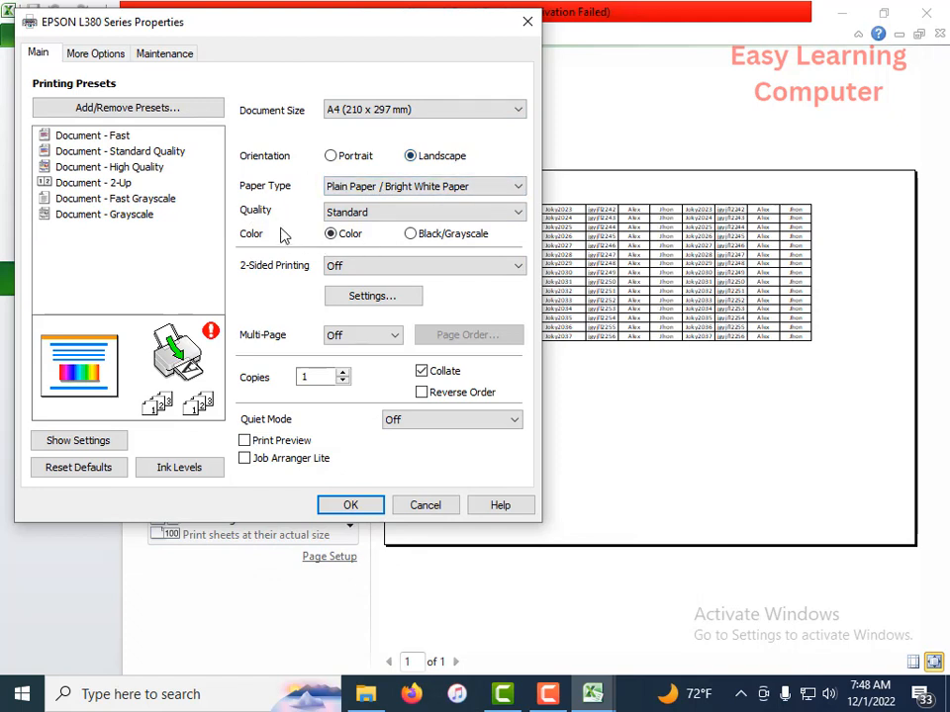
click(517, 214)
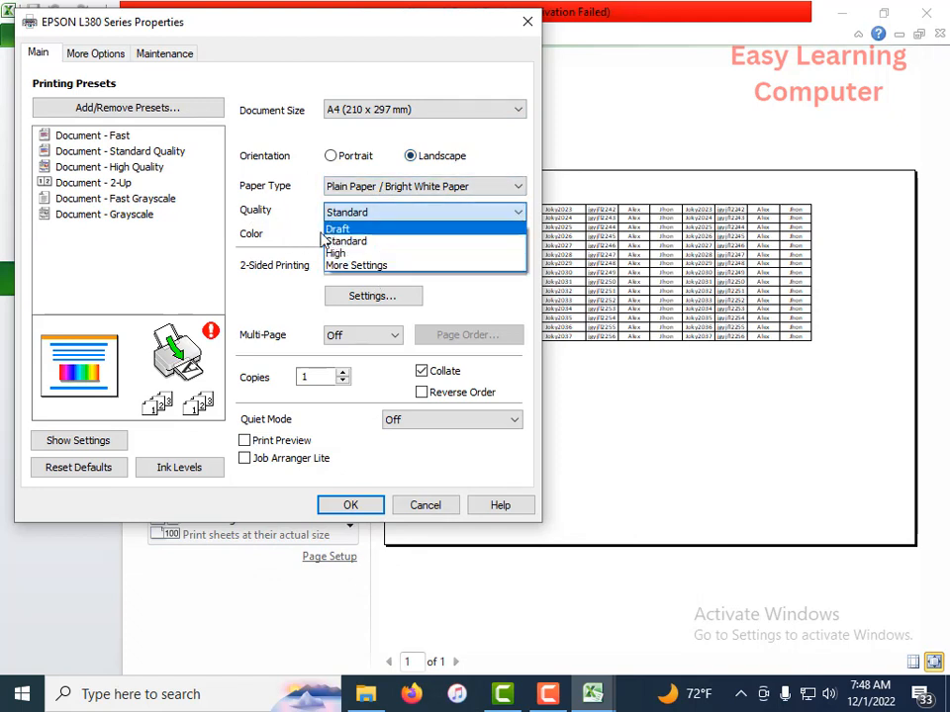
click(287, 224)
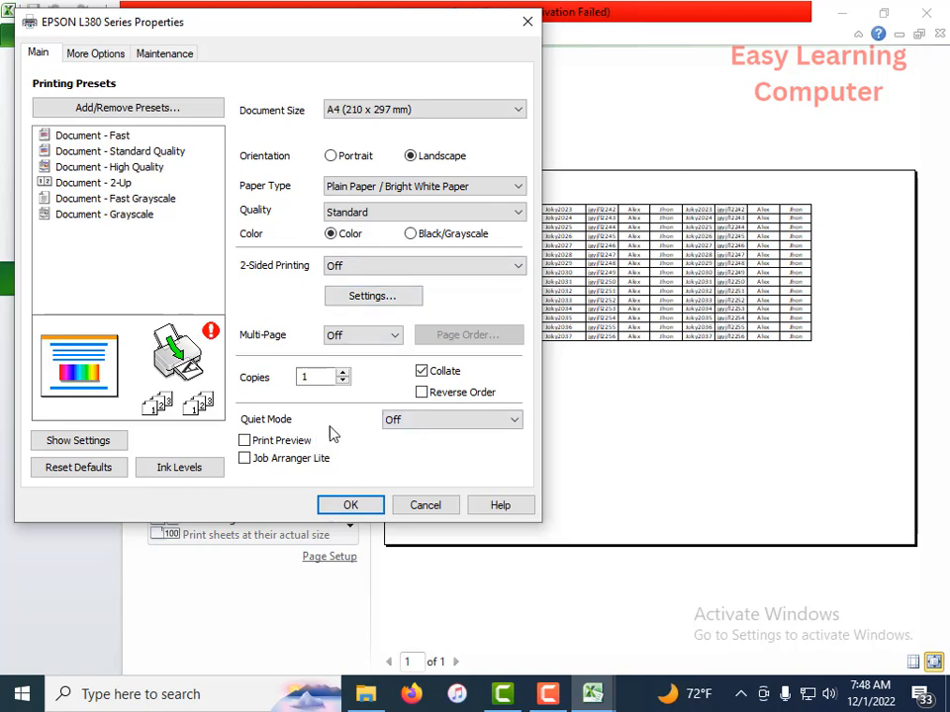
click(350, 506)
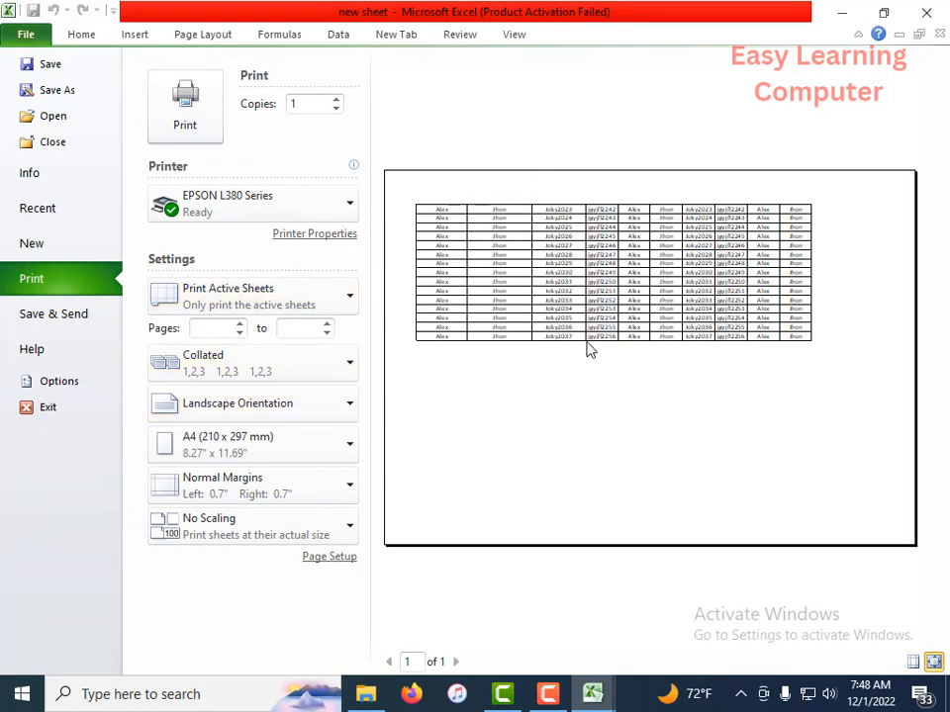
click(337, 101)
Step: Close the new sheet workbook without saving its changes
click(44, 178)
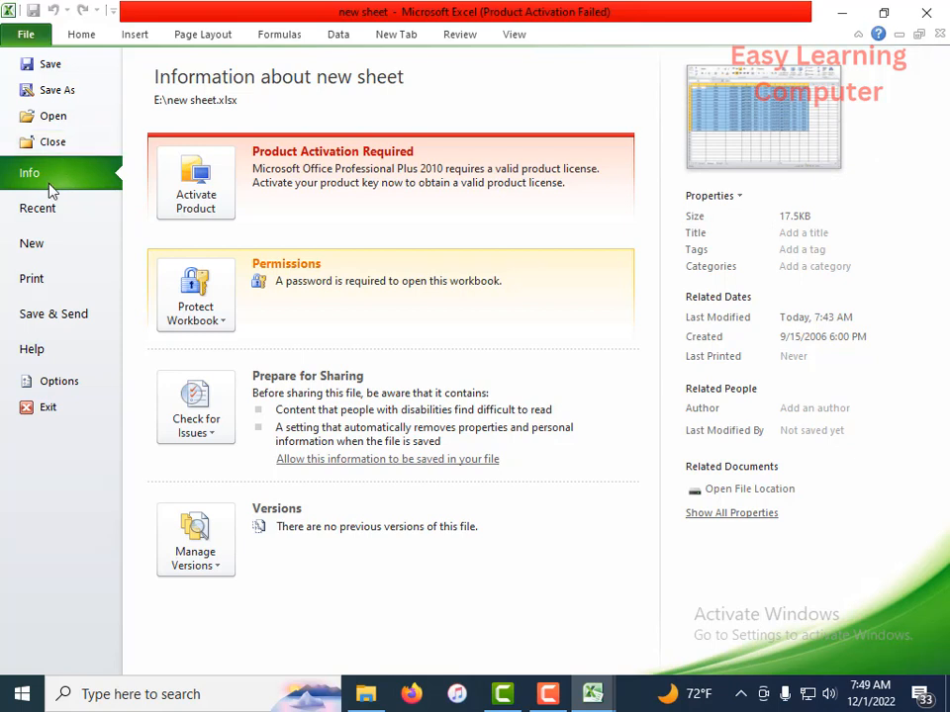
click(61, 143)
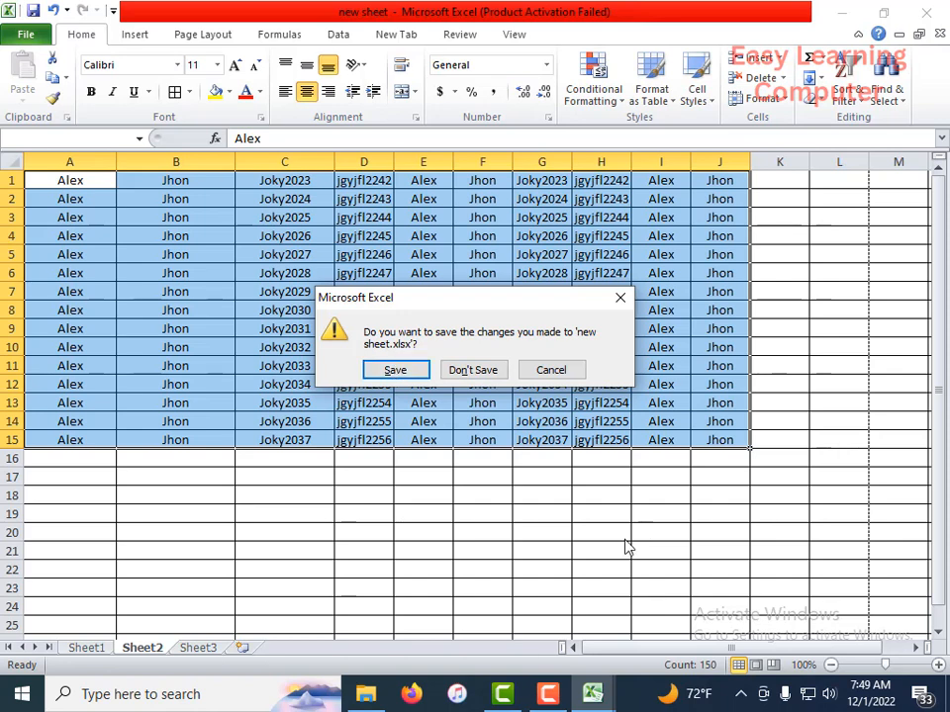
click(491, 376)
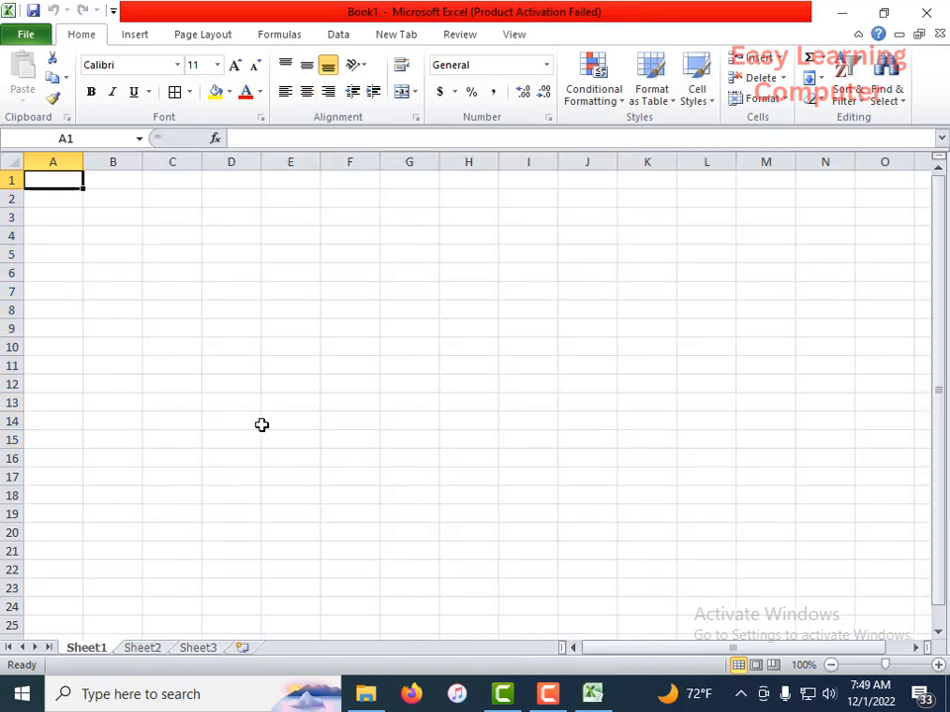
click(35, 35)
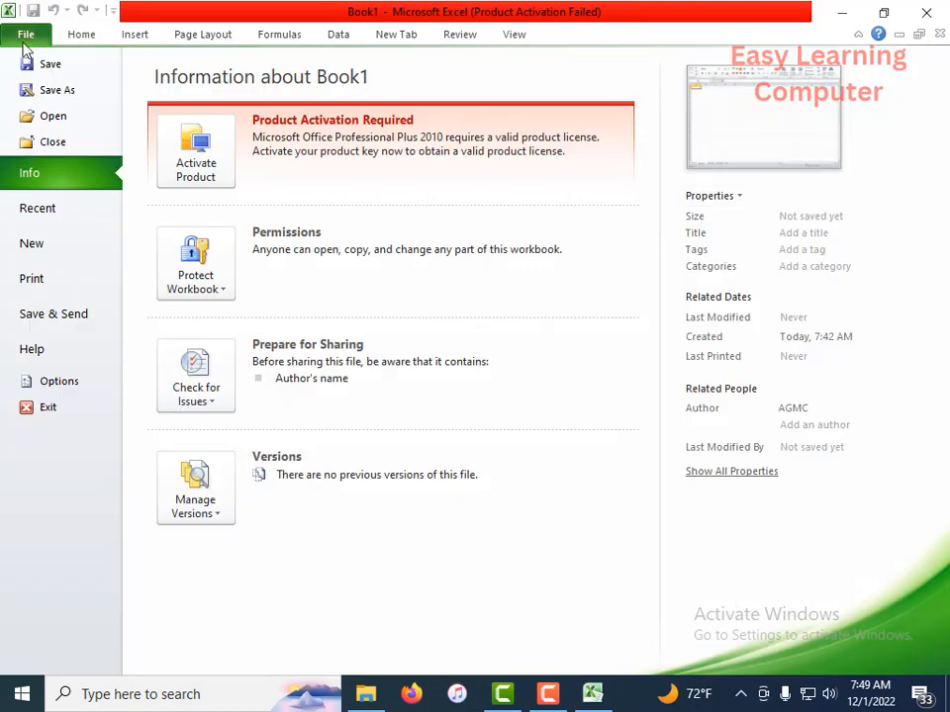
click(46, 118)
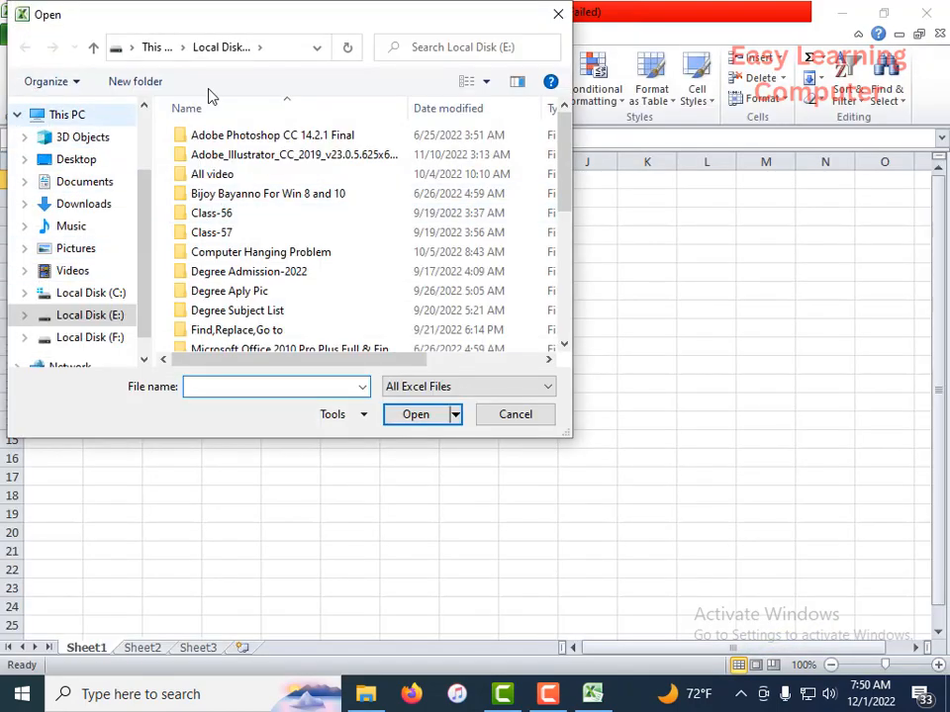
click(557, 15)
Step: Reopen the new sheet workbook from the recent workbooks, entering the opening password and the write-access password
click(26, 36)
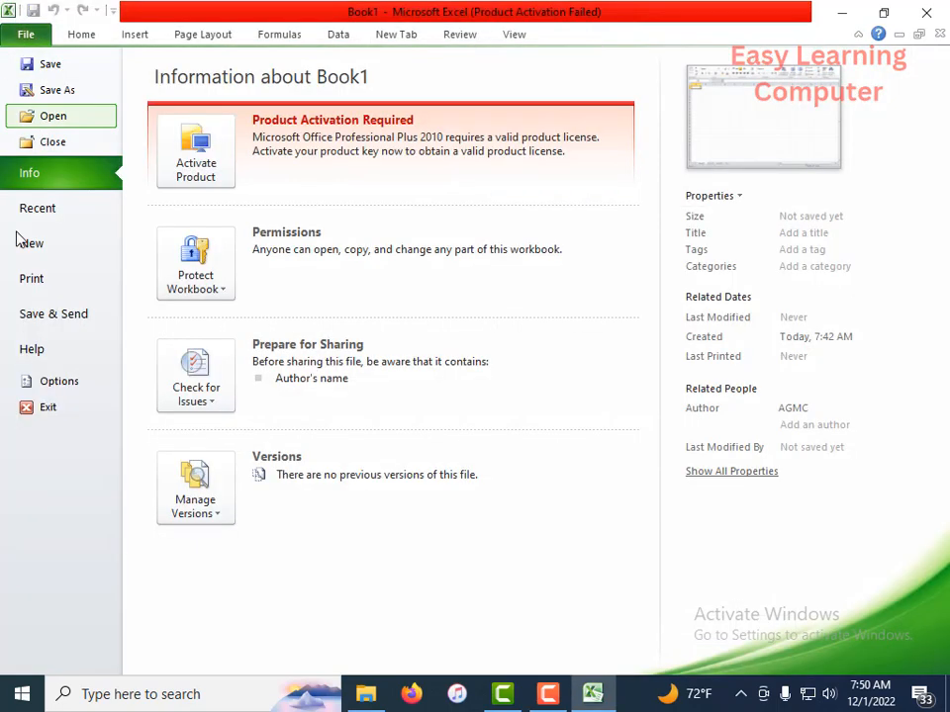
click(46, 217)
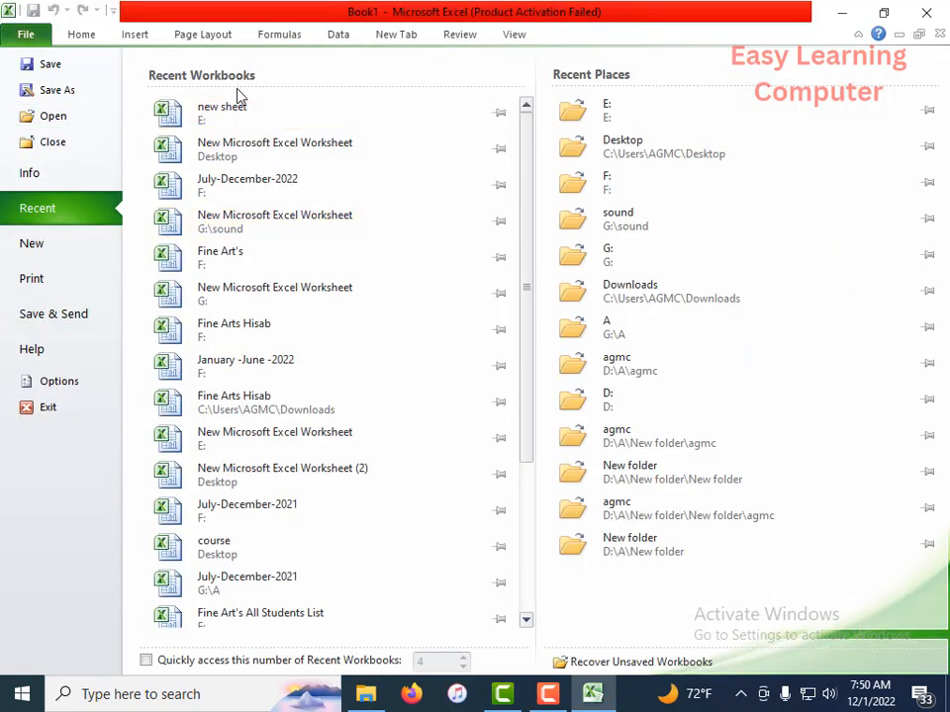
click(259, 121)
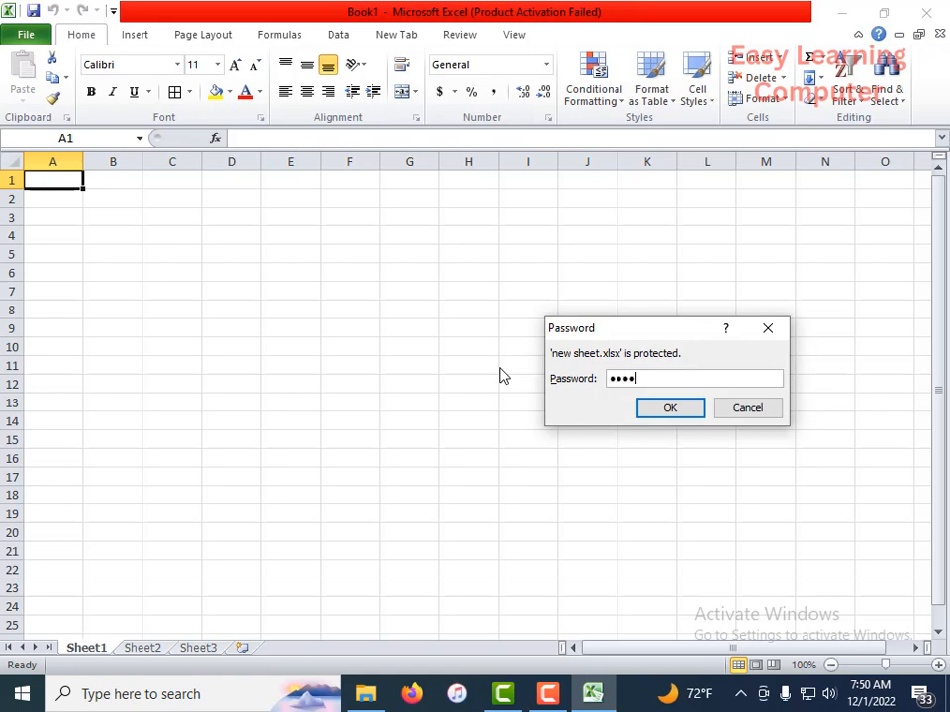
key(Return)
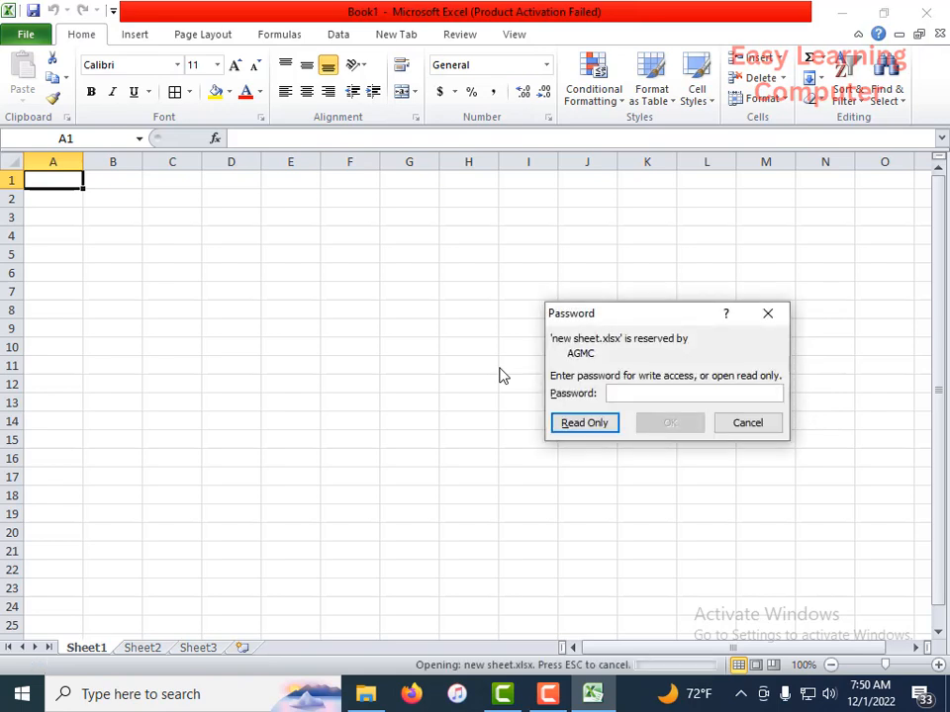
text(12345)
key(Return)
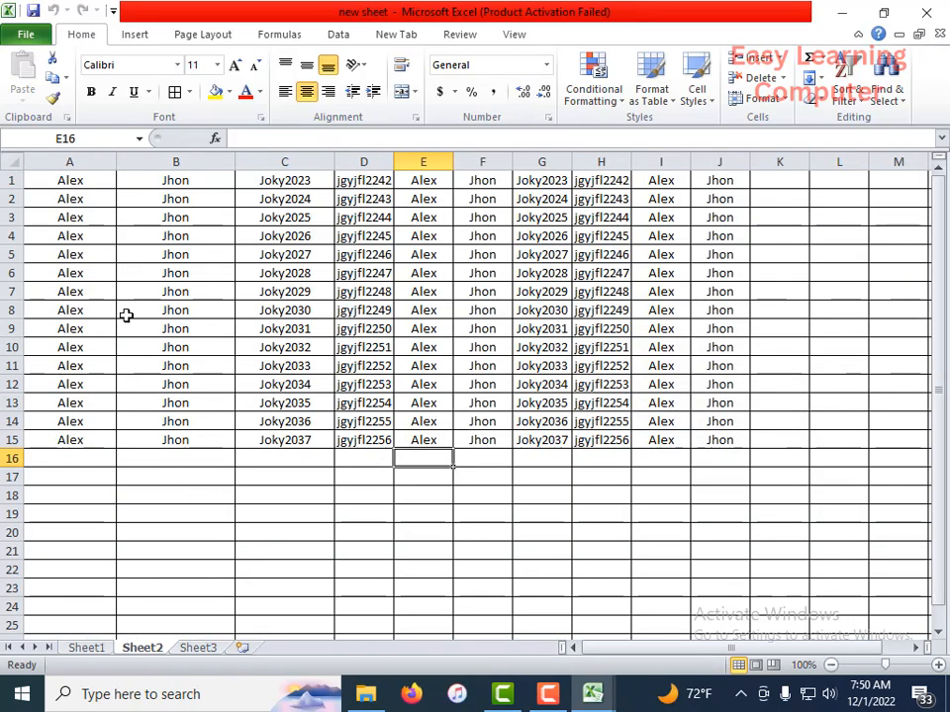
Step: View the General settings in Excel Options, close them without changes, and return to the workbook's file information
click(30, 35)
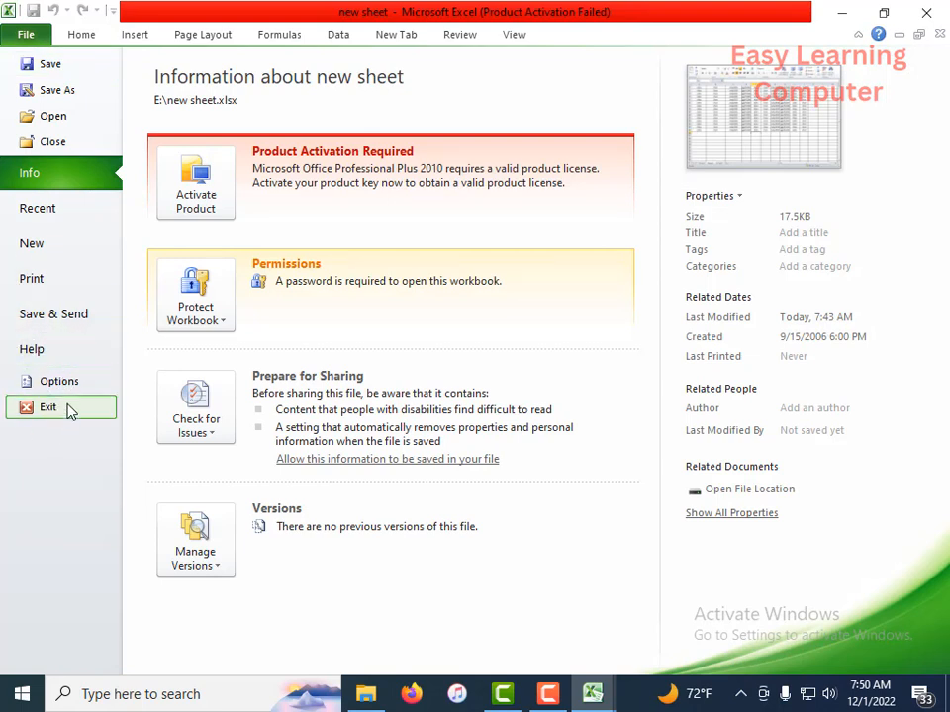
key(Escape)
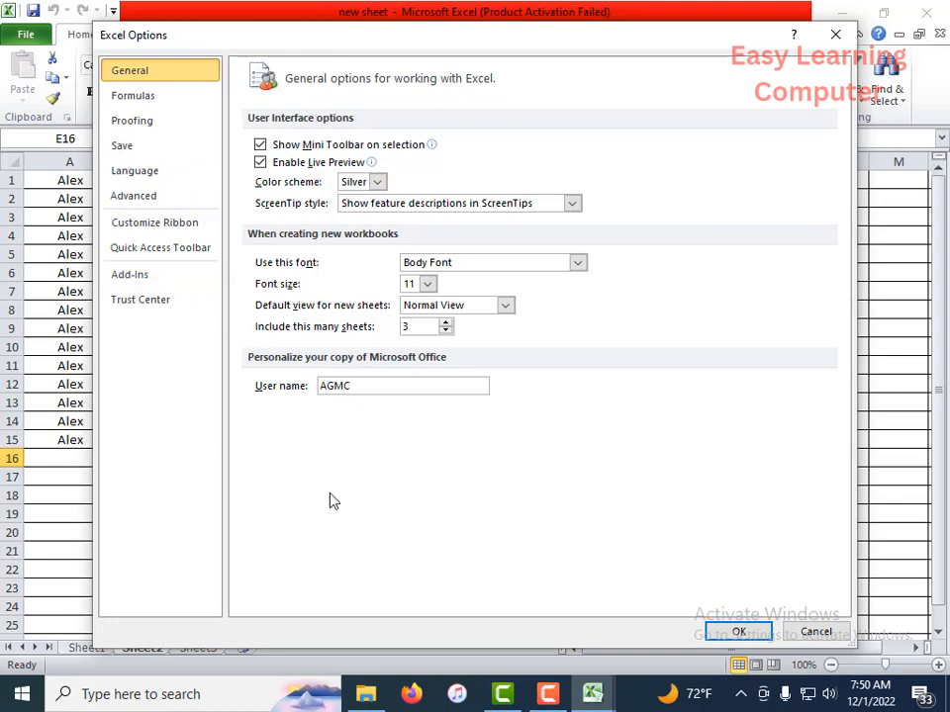
mouse_move(543, 687)
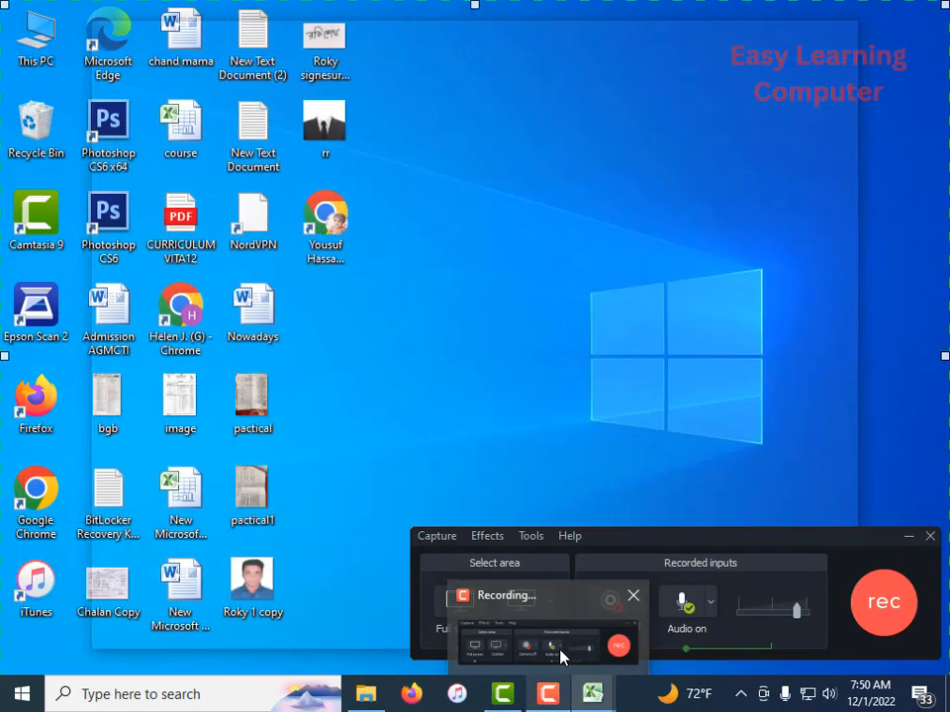
click(562, 657)
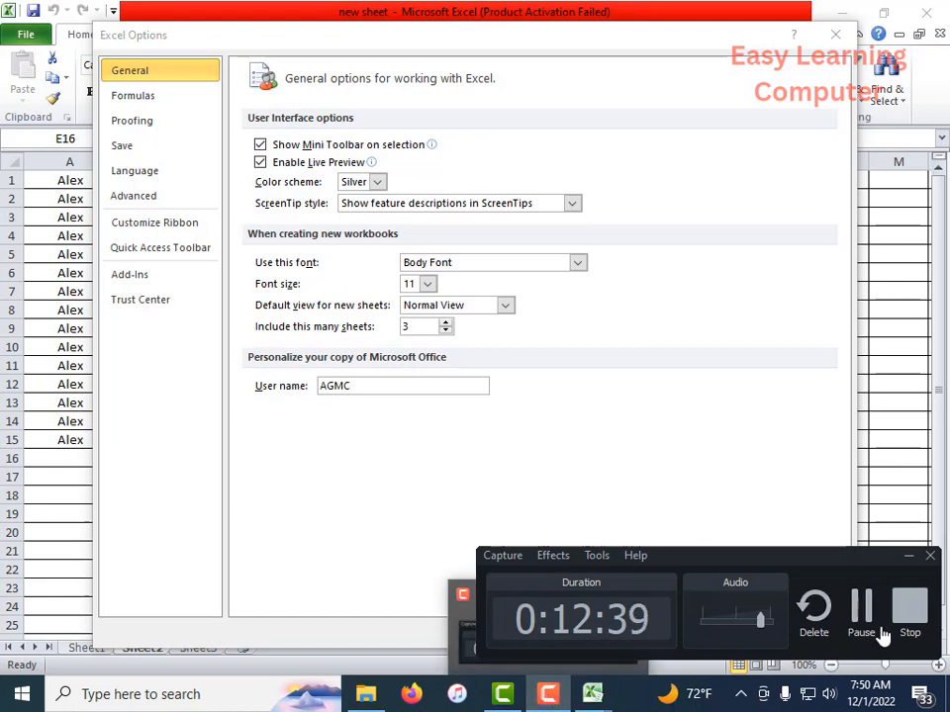
click(906, 557)
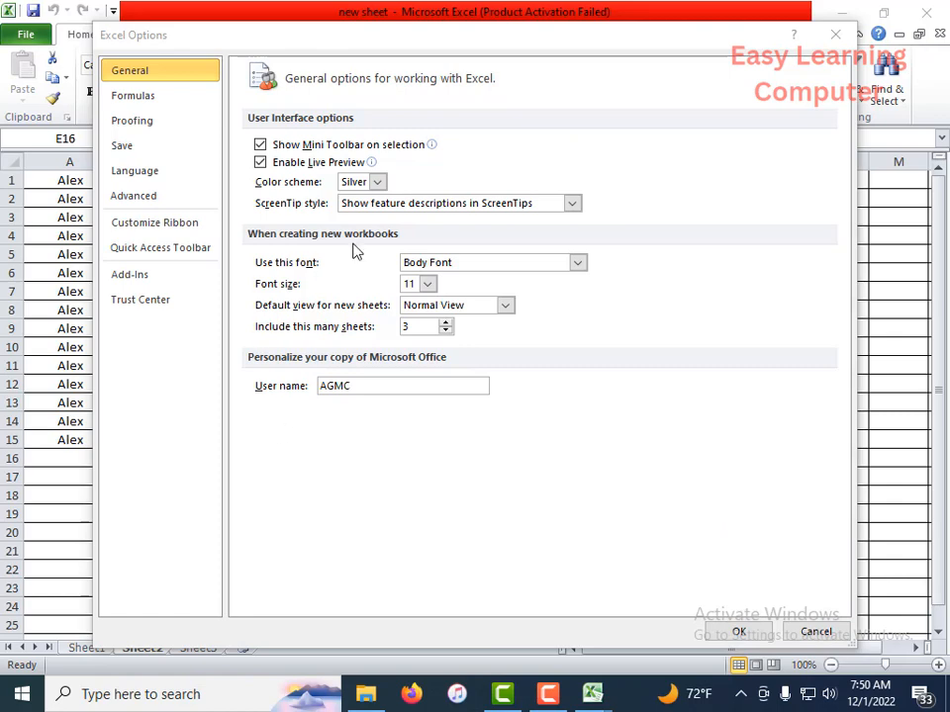
click(836, 38)
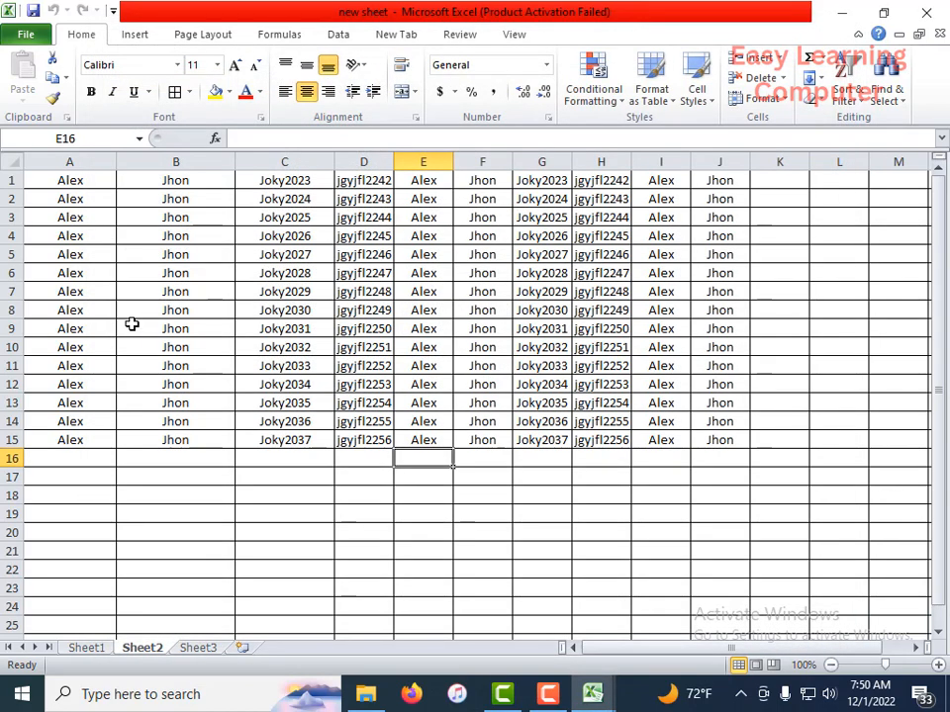
click(14, 36)
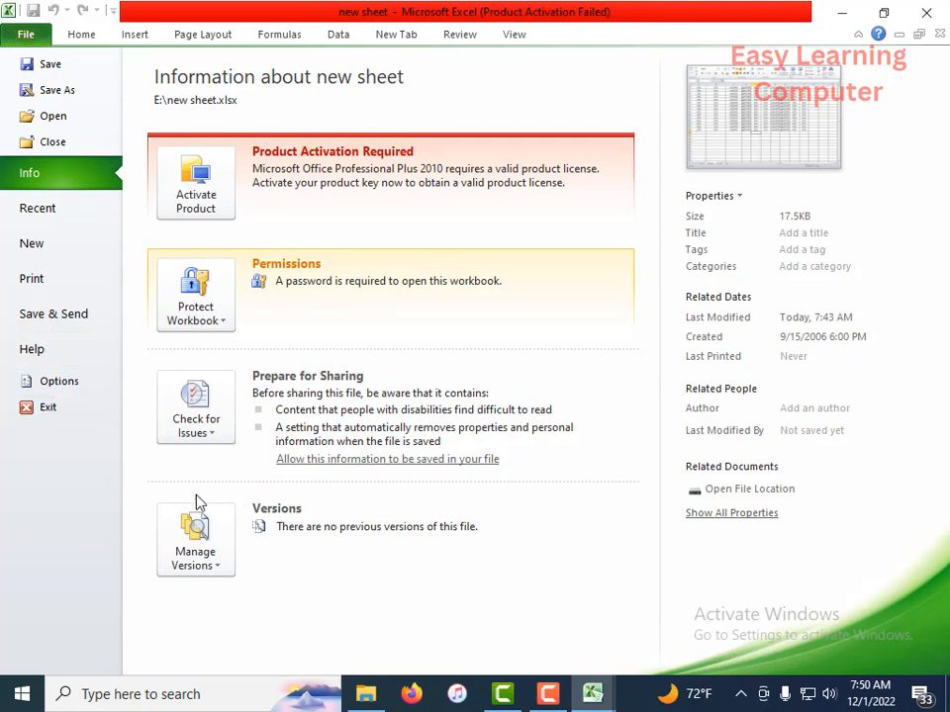
Step: Review the Proofing settings and the AutoCorrect options for English (U.S.) in Excel Options, accepting both dialogs without changing anything
click(59, 382)
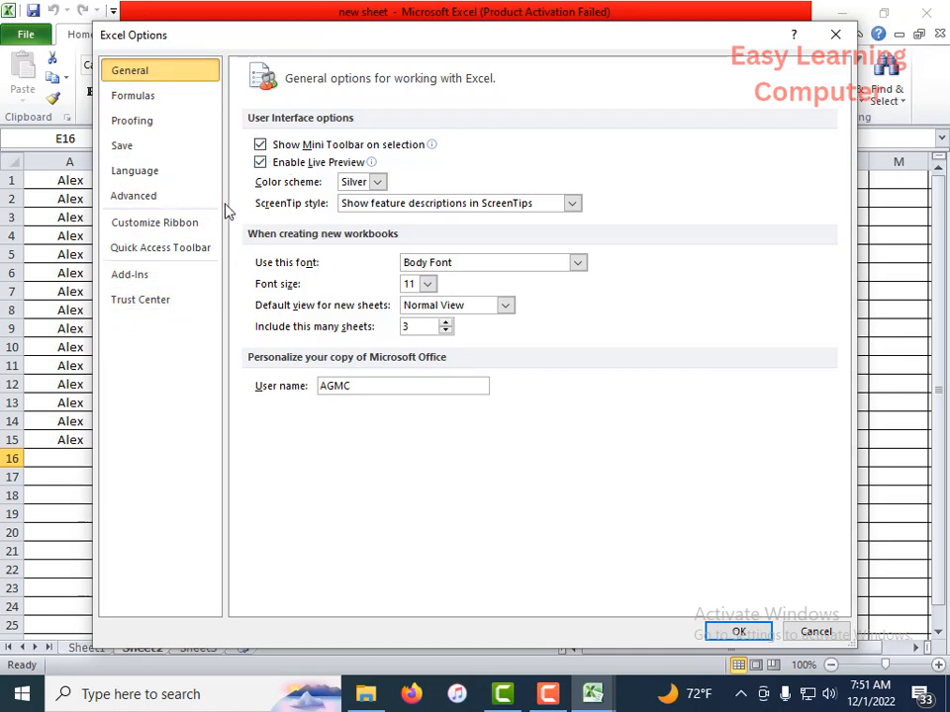
click(150, 124)
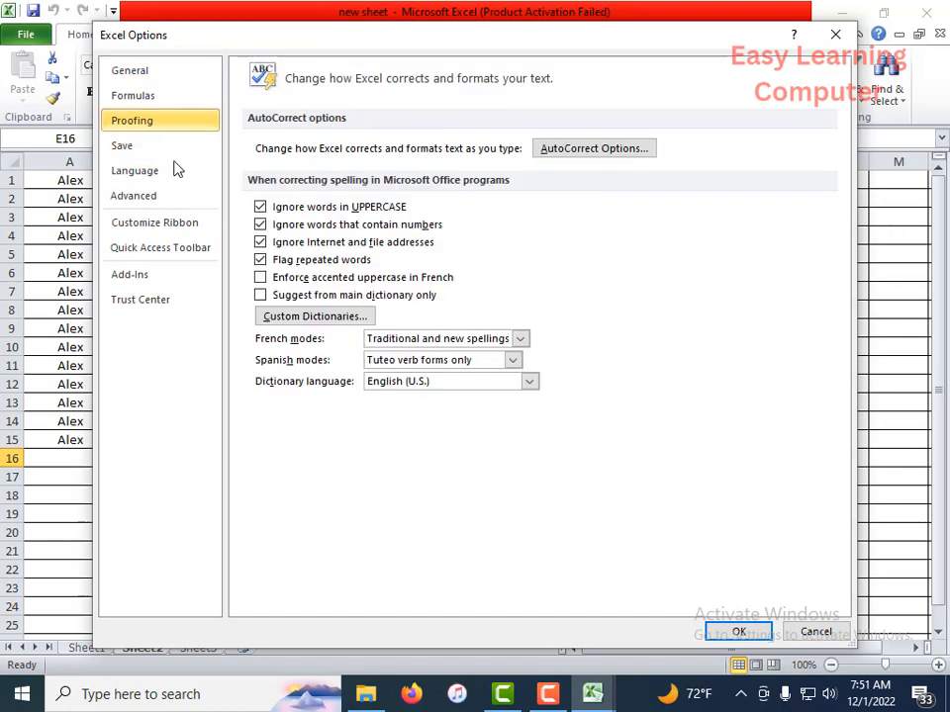
click(616, 156)
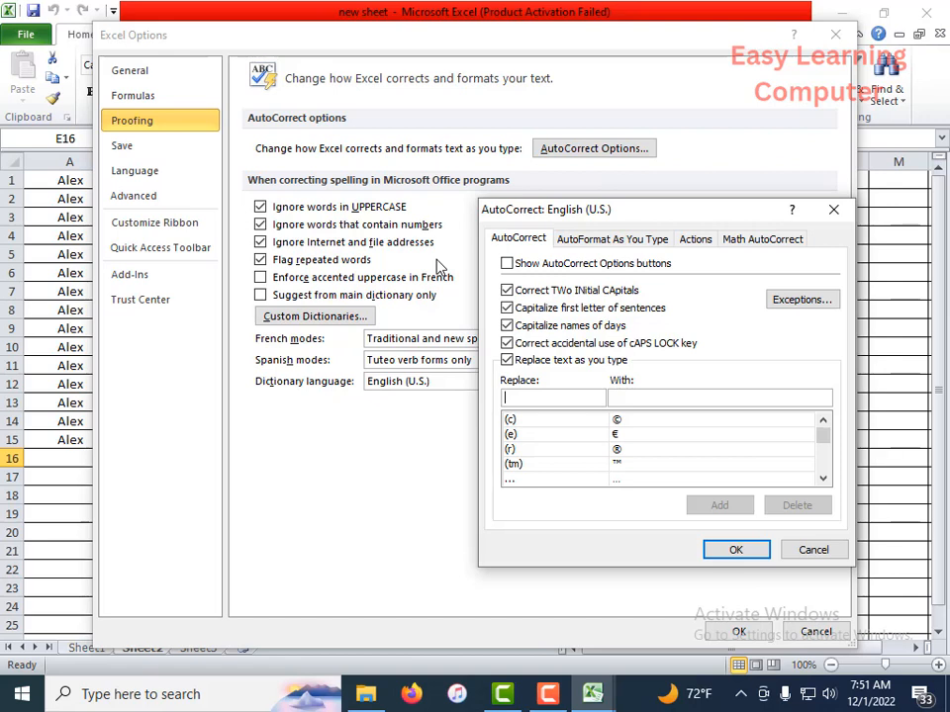
click(834, 212)
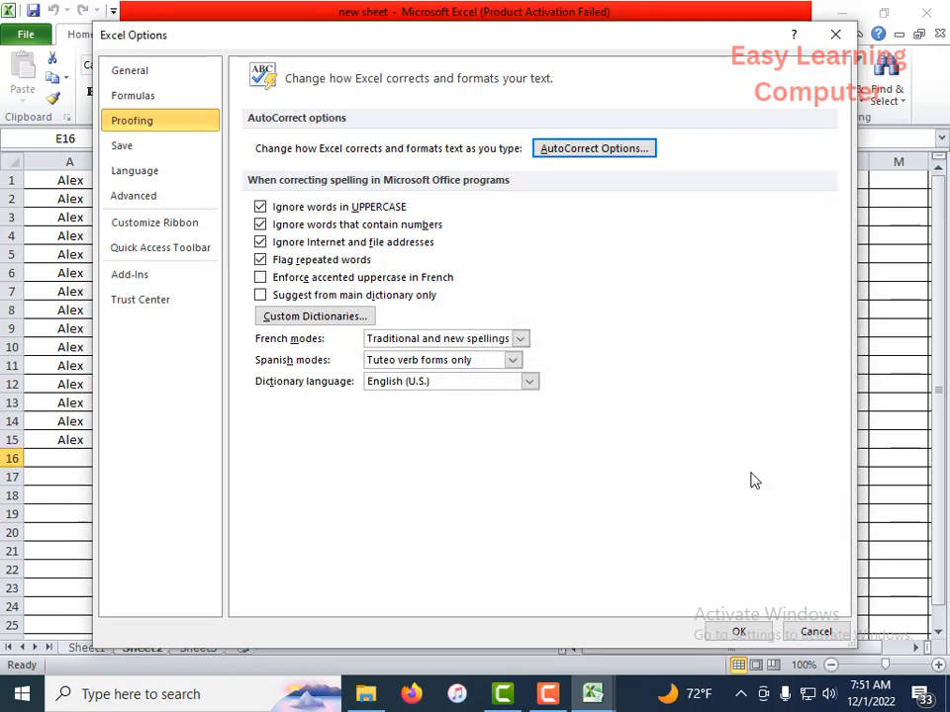
click(583, 151)
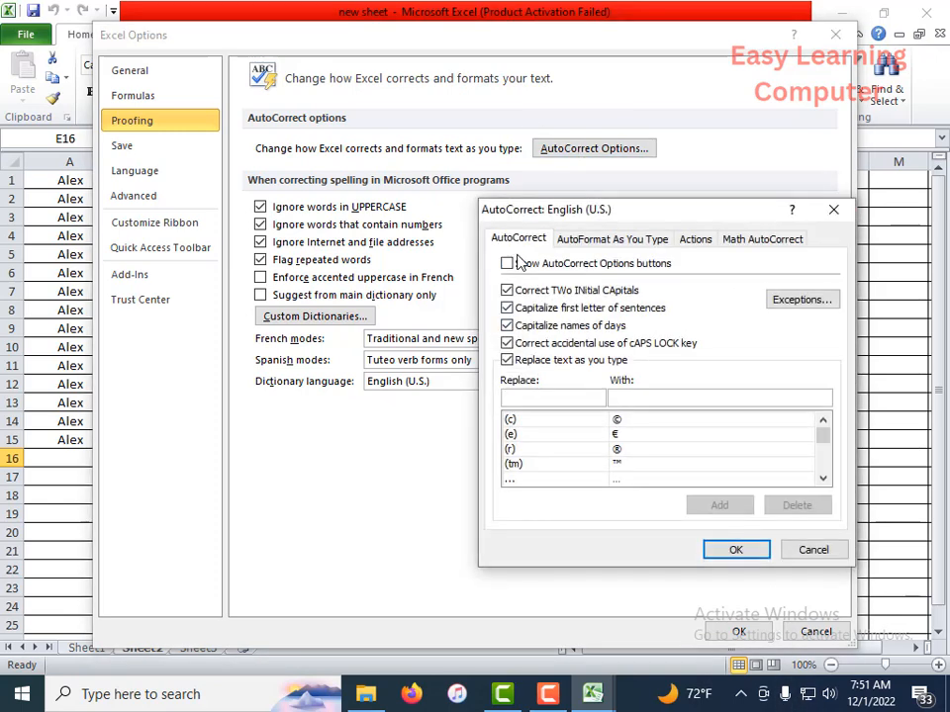
click(736, 550)
click(740, 632)
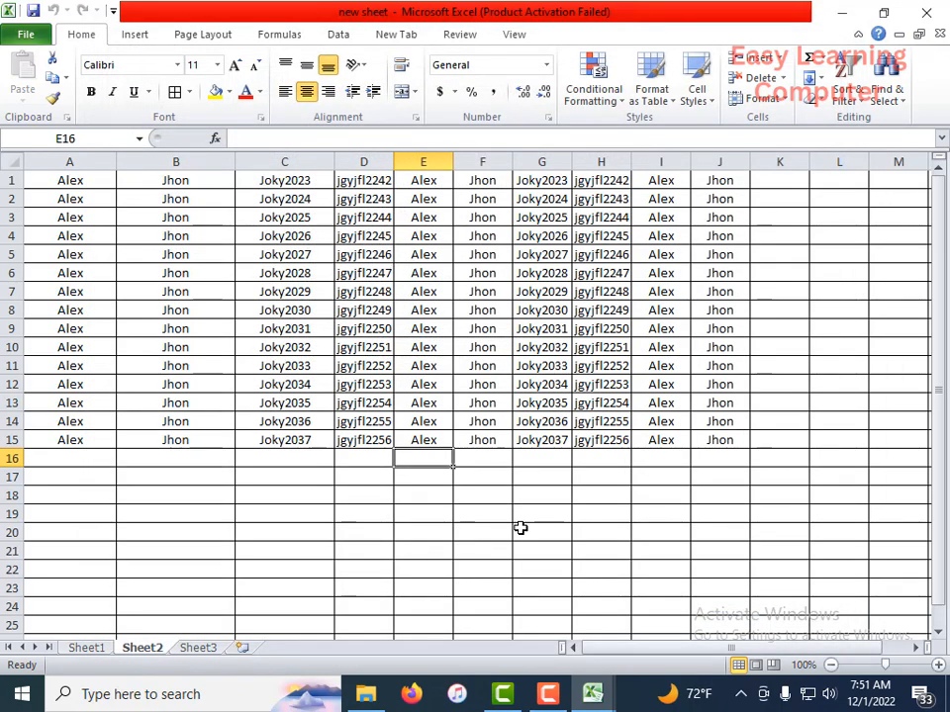
Step: Exit Excel completely with the Exit command, closing the new sheet workbook
click(37, 39)
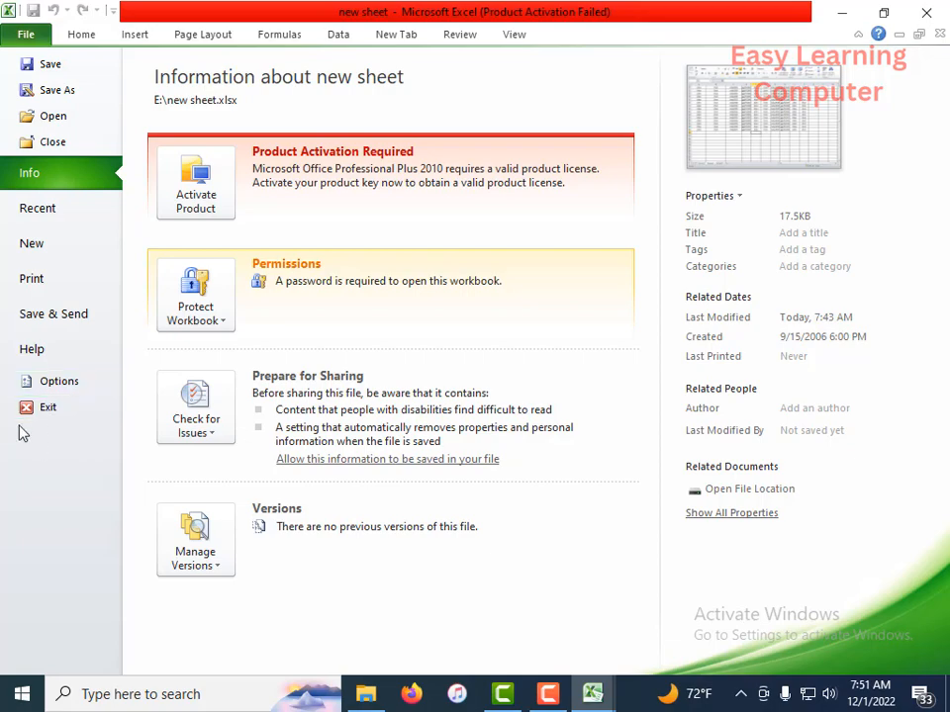
click(56, 418)
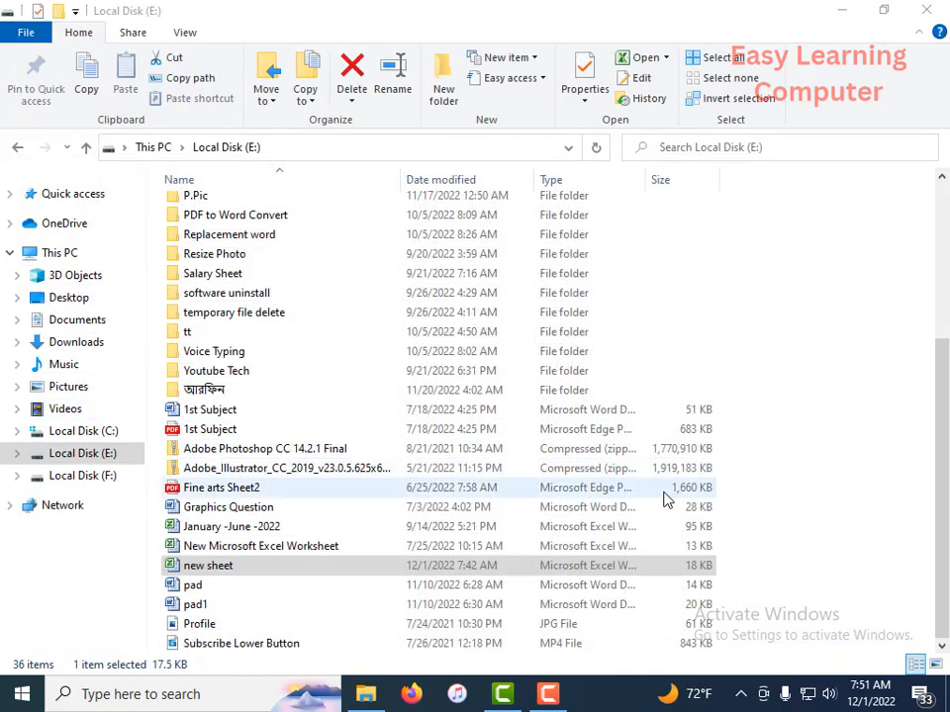